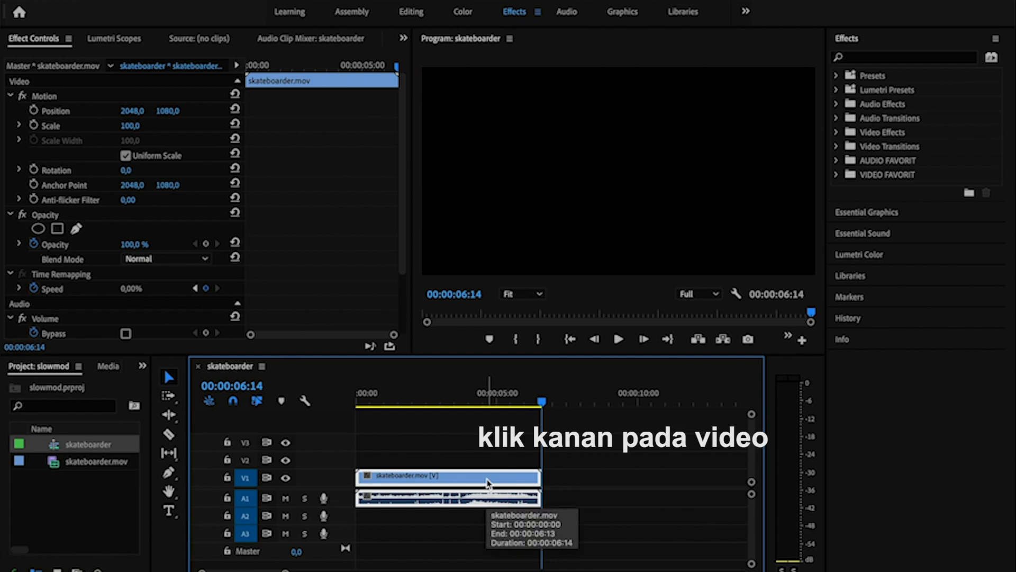
Unlink the skateboarder.mov video from its audio in the timeline and delete the audio clip
right_click(488, 482)
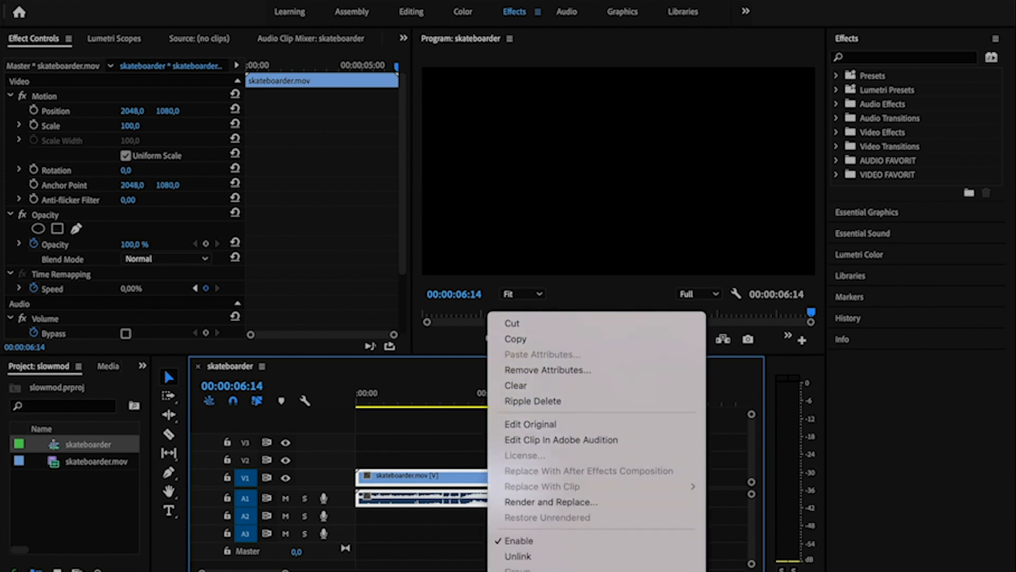
click(521, 463)
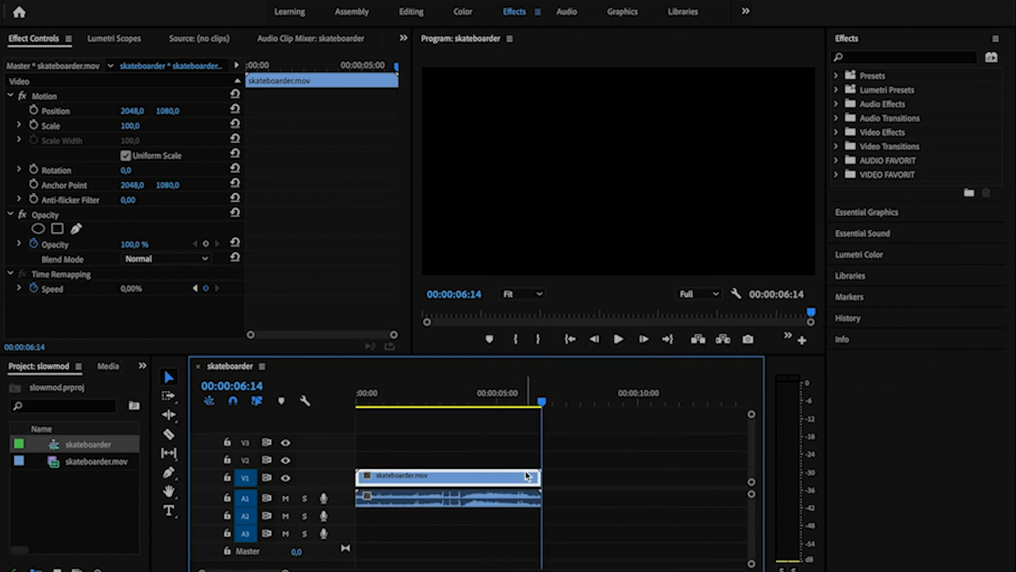
click(484, 503)
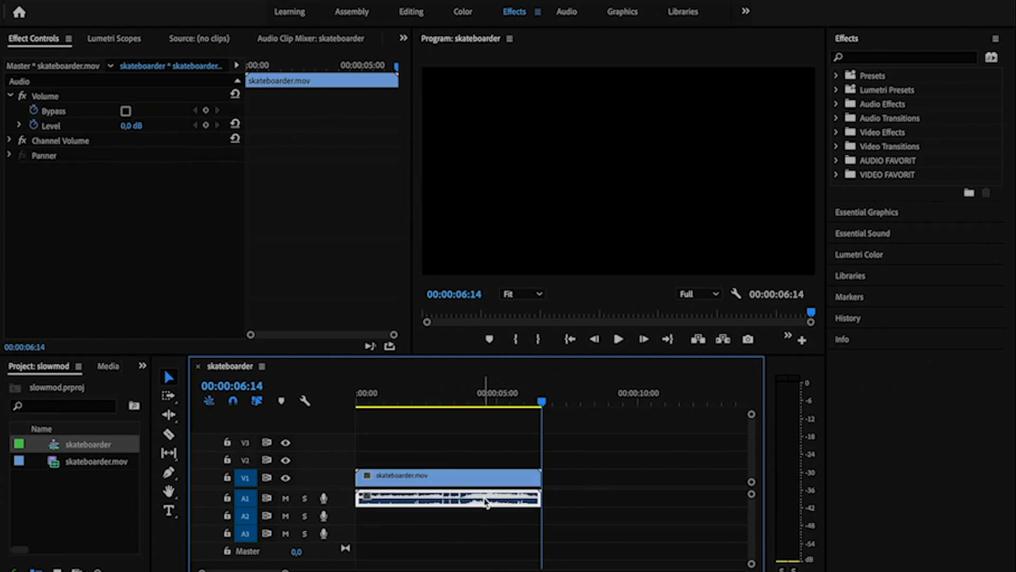
right_click(487, 503)
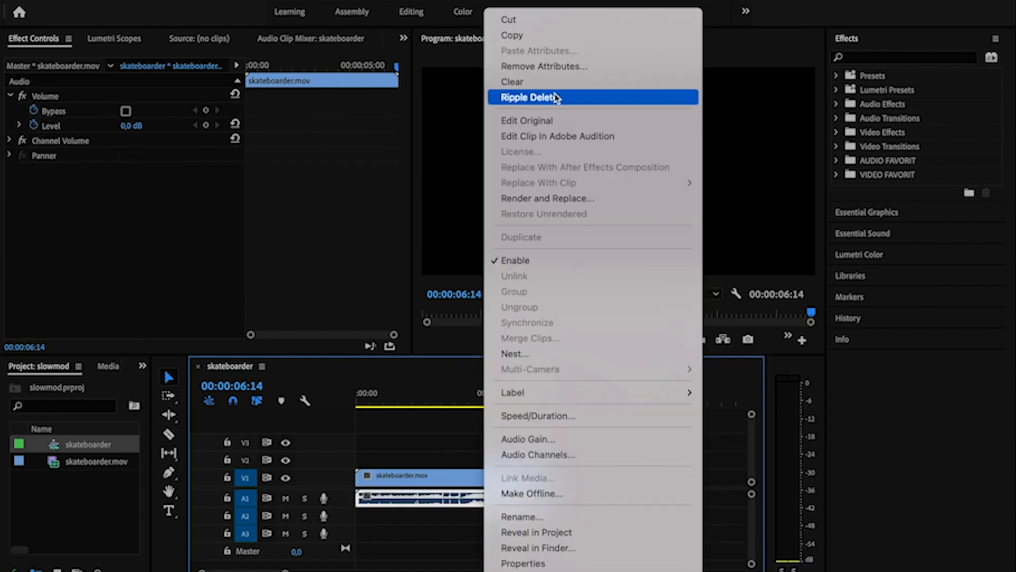
click(529, 82)
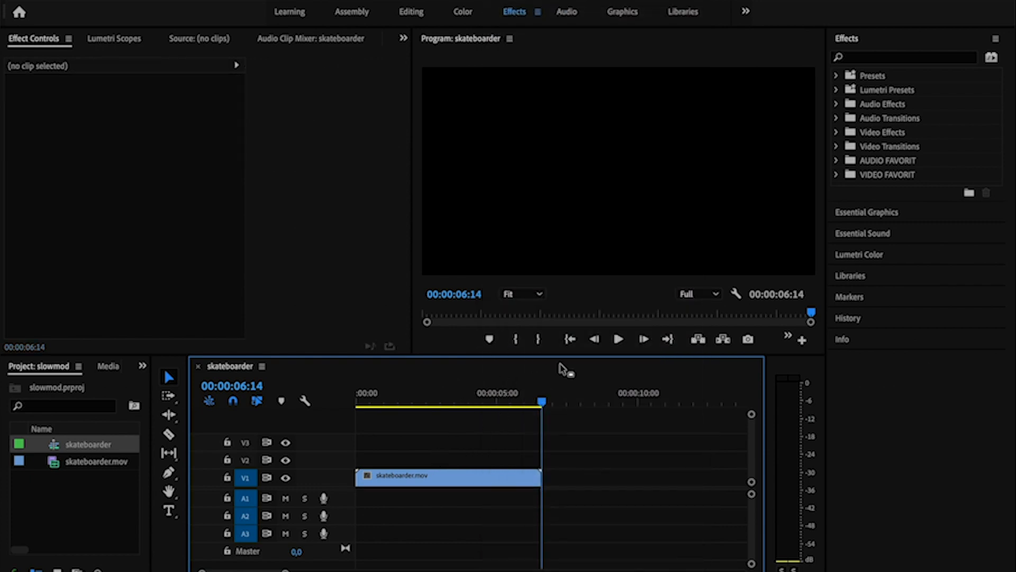
Play through the clip to find the trick, and split the video with the Razor tool at 00:00:02:15 and 00:00:03:18
click(618, 340)
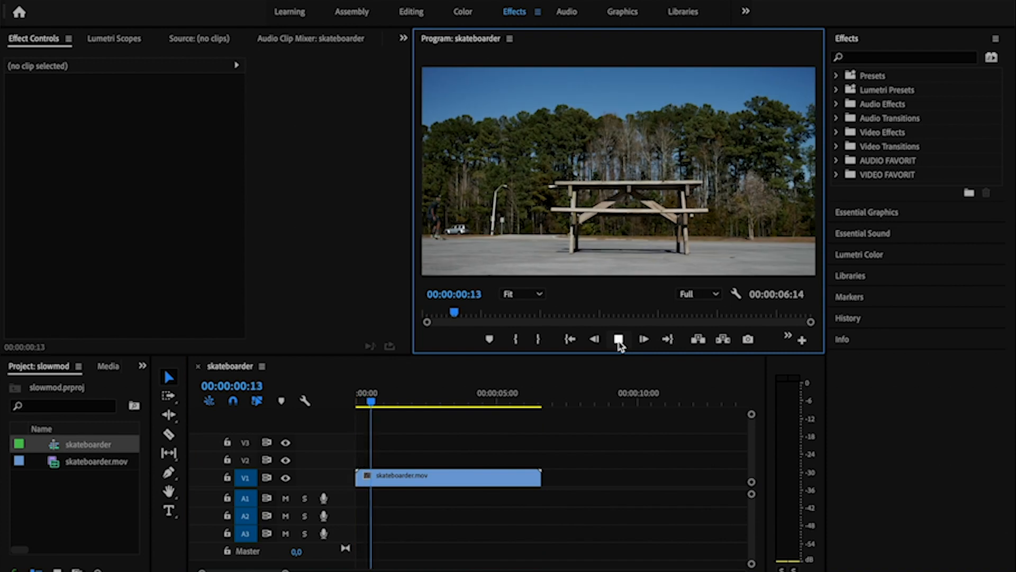
click(619, 340)
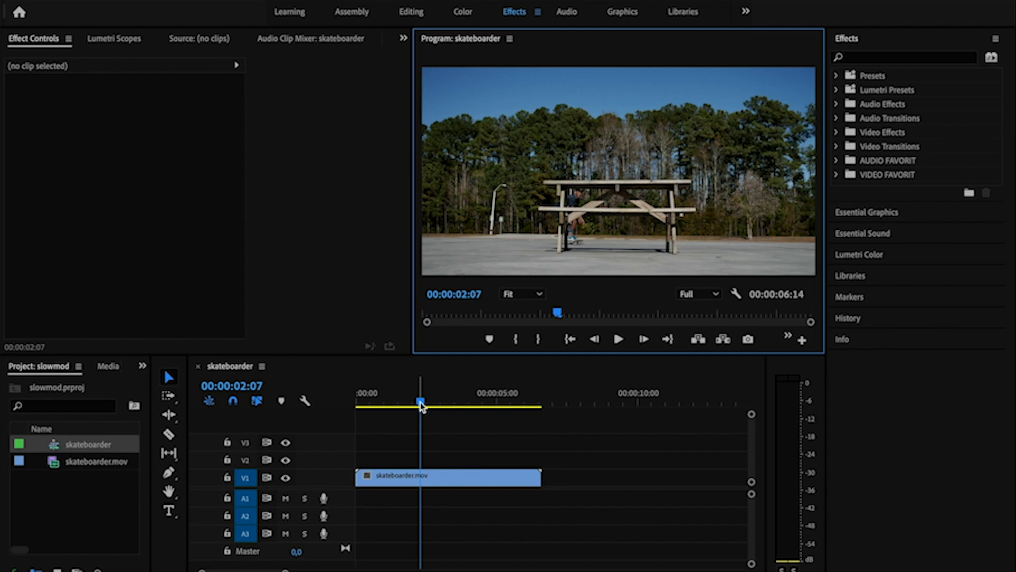
mouse_move(421, 405)
mouse_down()
mouse_move(440, 405)
mouse_move(431, 407)
mouse_up()
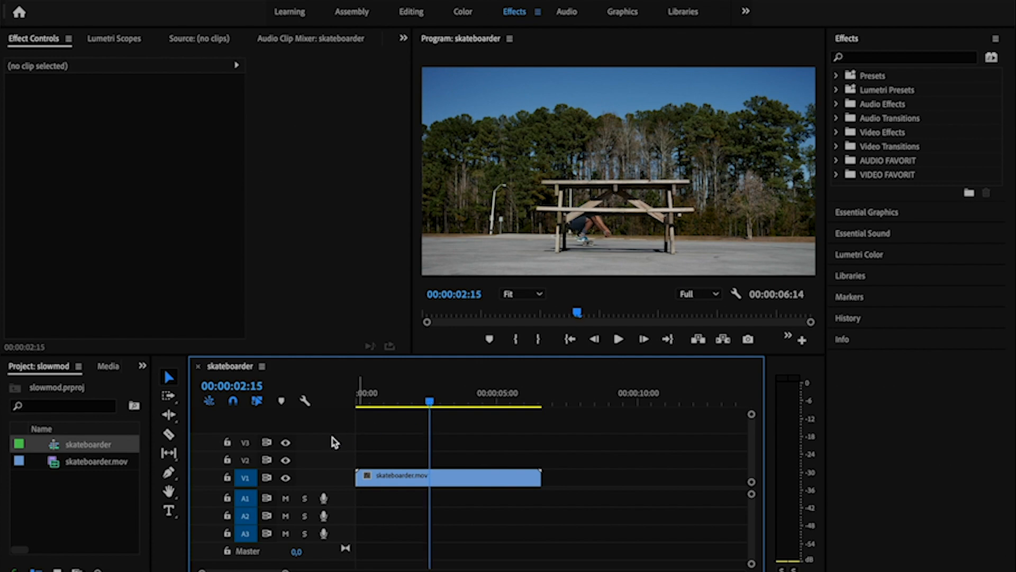
click(168, 434)
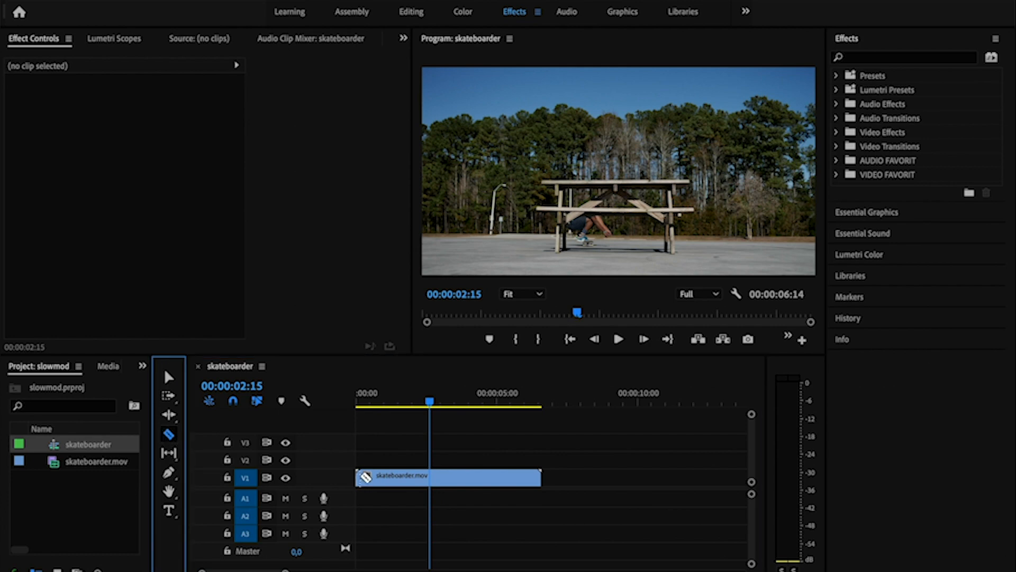
click(433, 478)
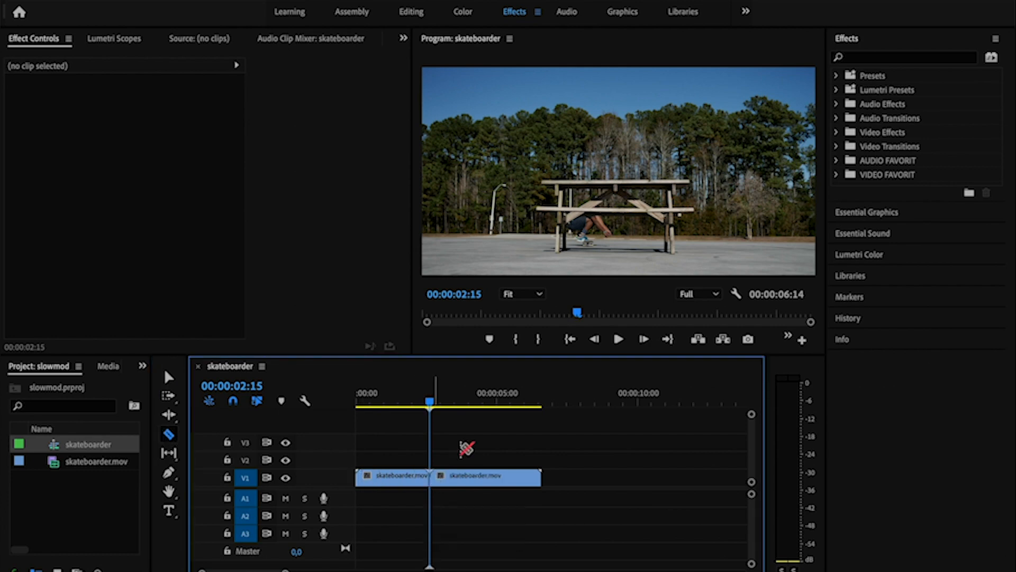
drag(431, 405, 463, 402)
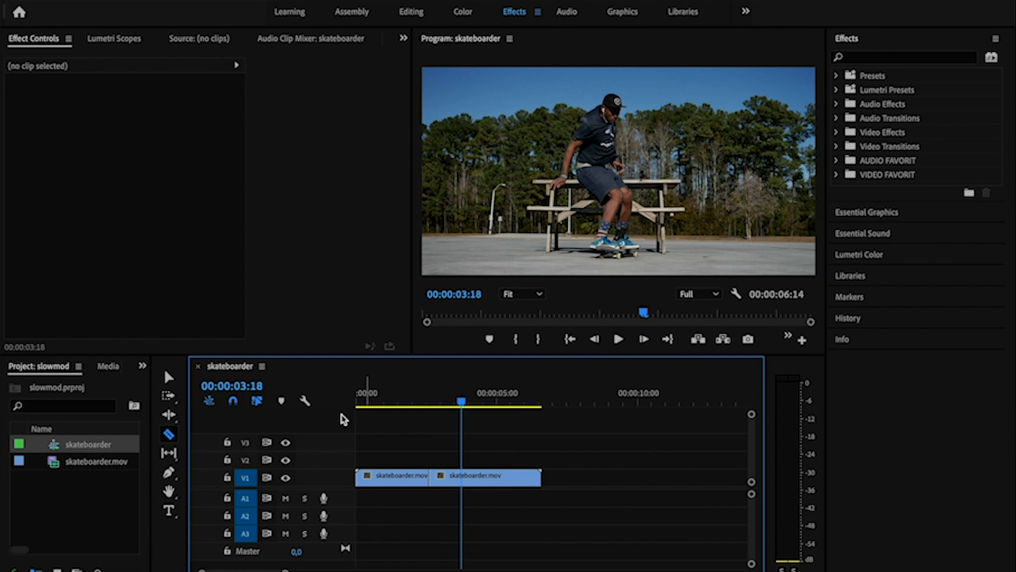
click(464, 478)
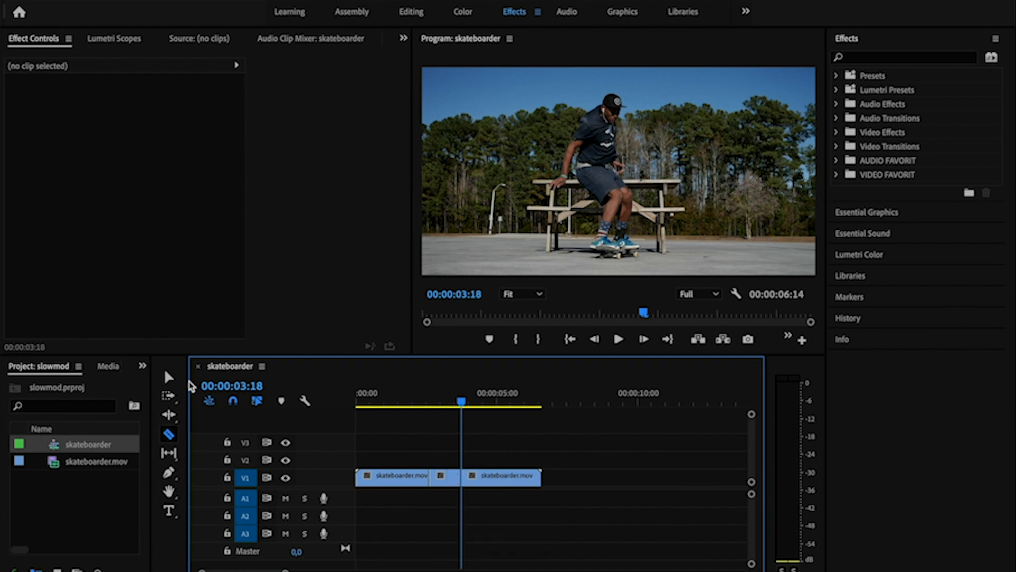
Move the middle segment of the skateboarder video from track V1 up to track V2 at the same time position
click(168, 379)
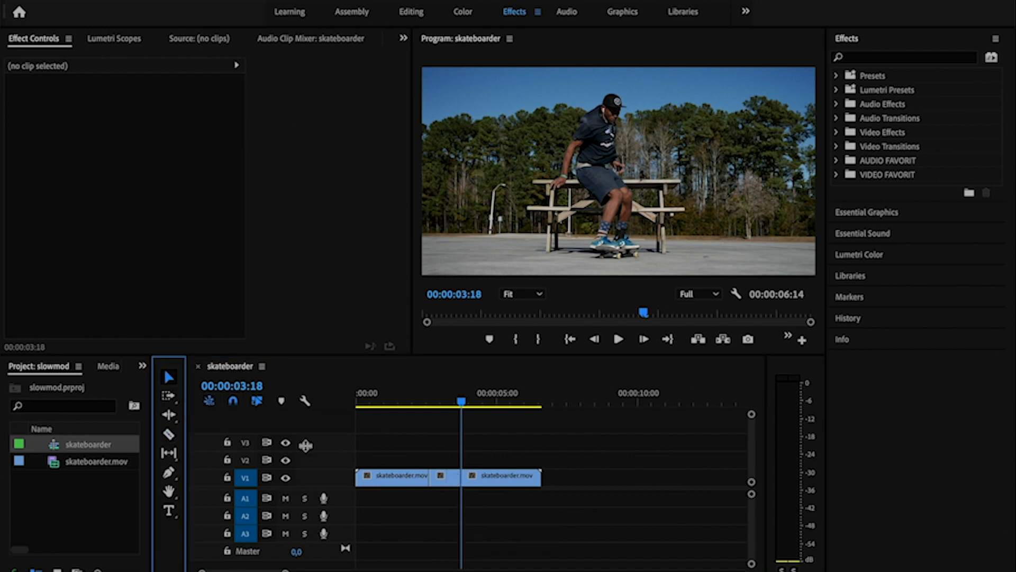
click(454, 483)
drag(454, 480, 450, 467)
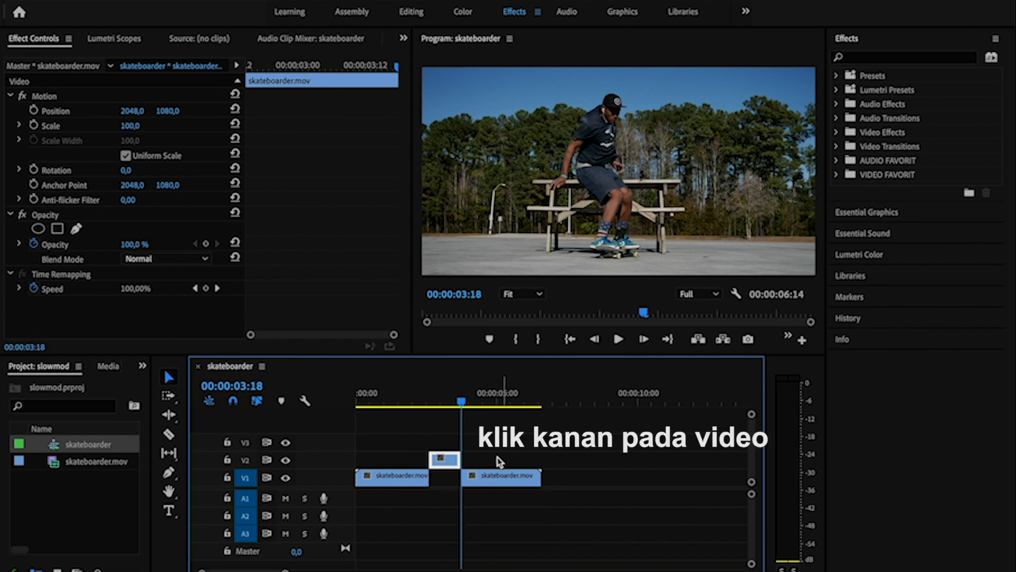
Set the V2 segment's clip speed to 30% with Frame Sampling as the time interpolation
right_click(445, 465)
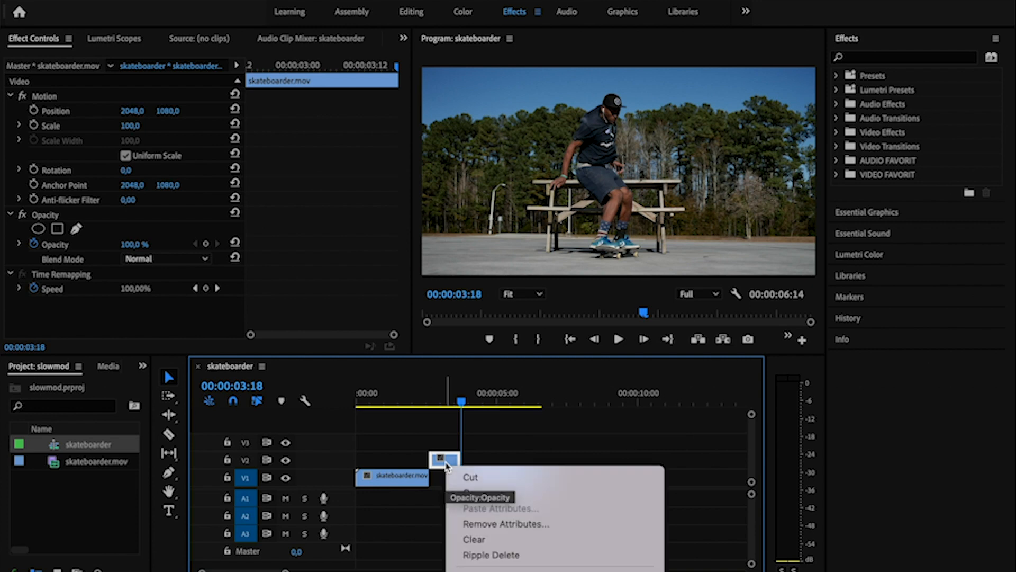
mouse_move(476, 570)
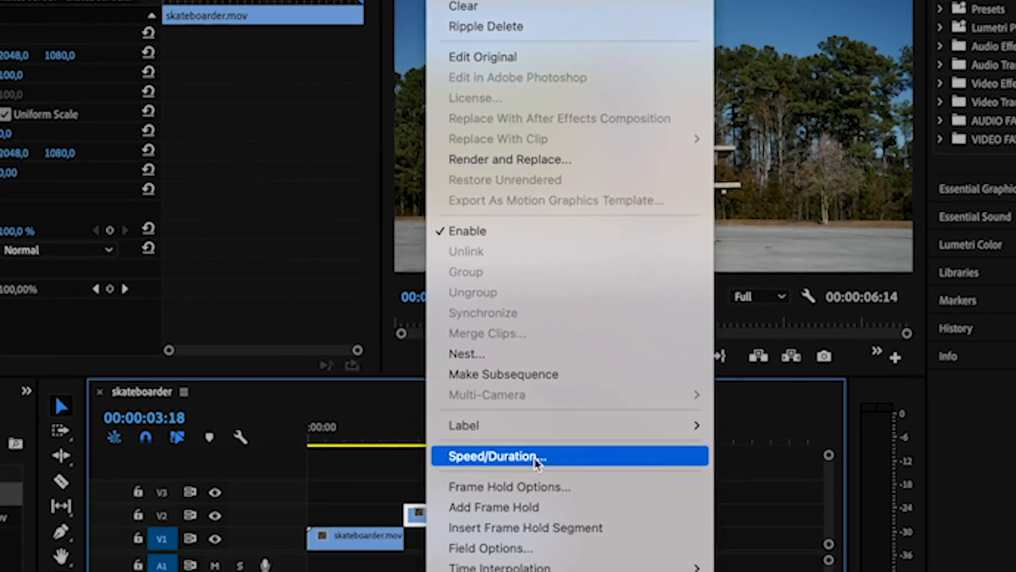
click(532, 416)
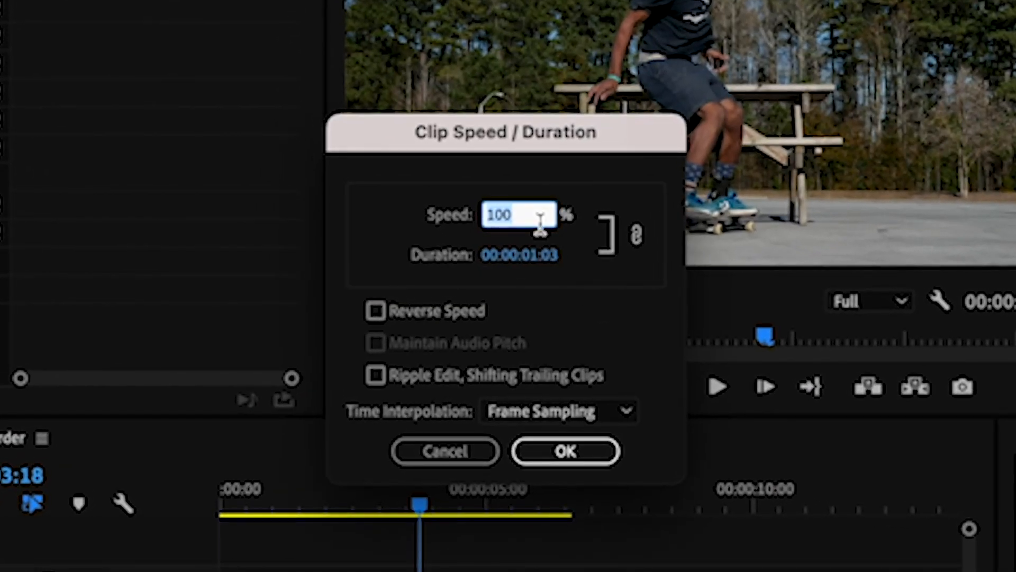
text(30)
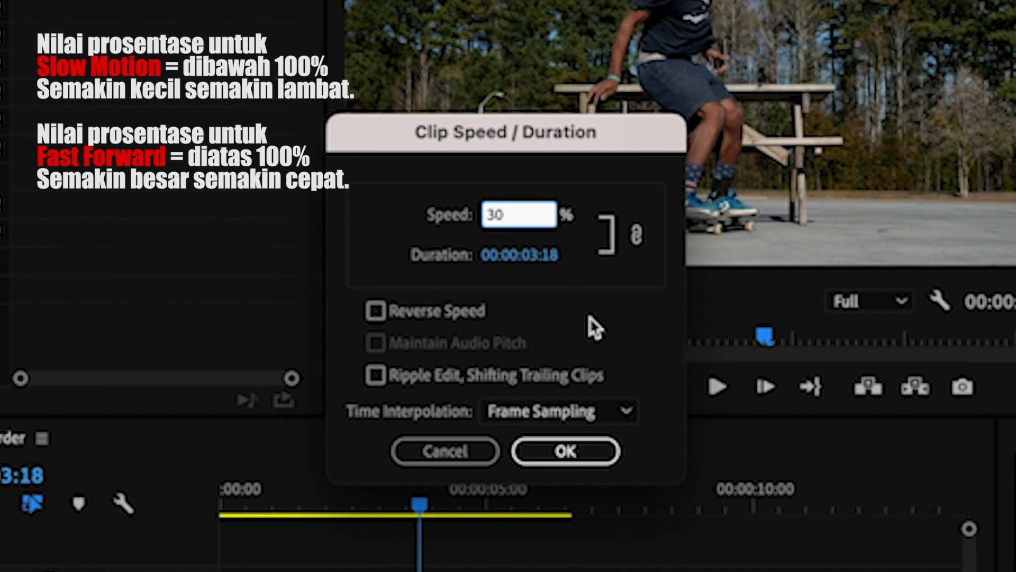
click(625, 412)
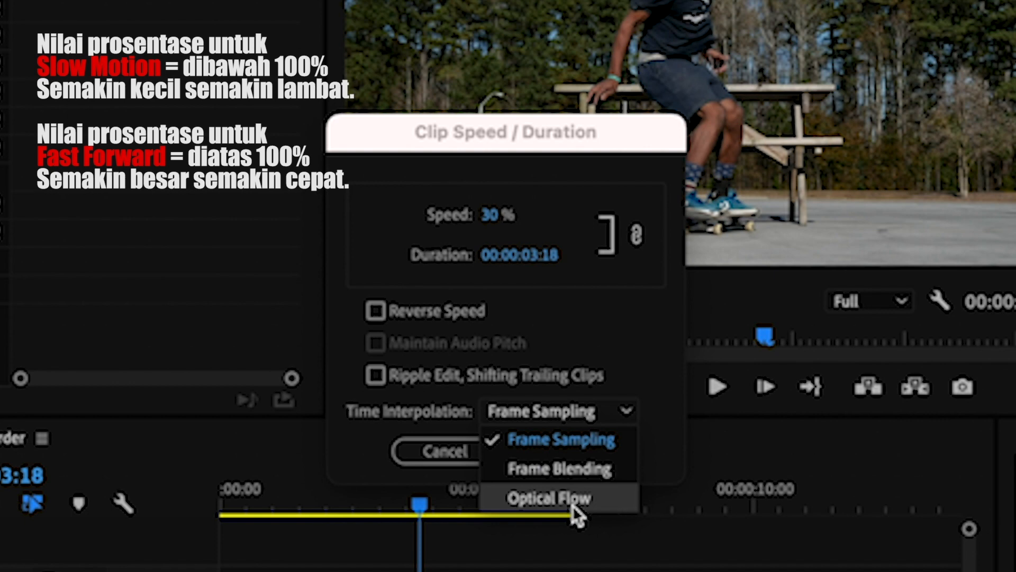
click(640, 350)
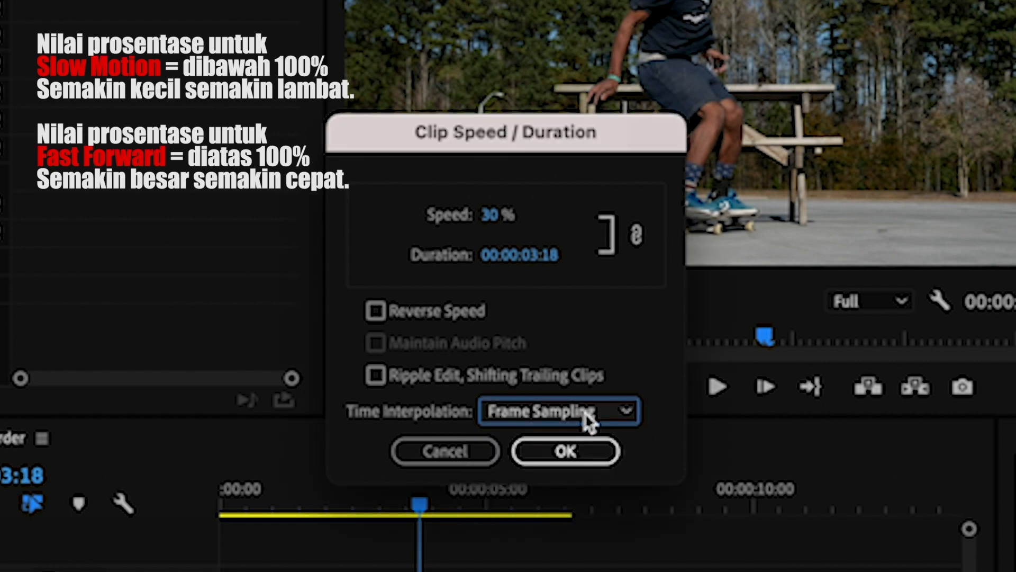
click(598, 456)
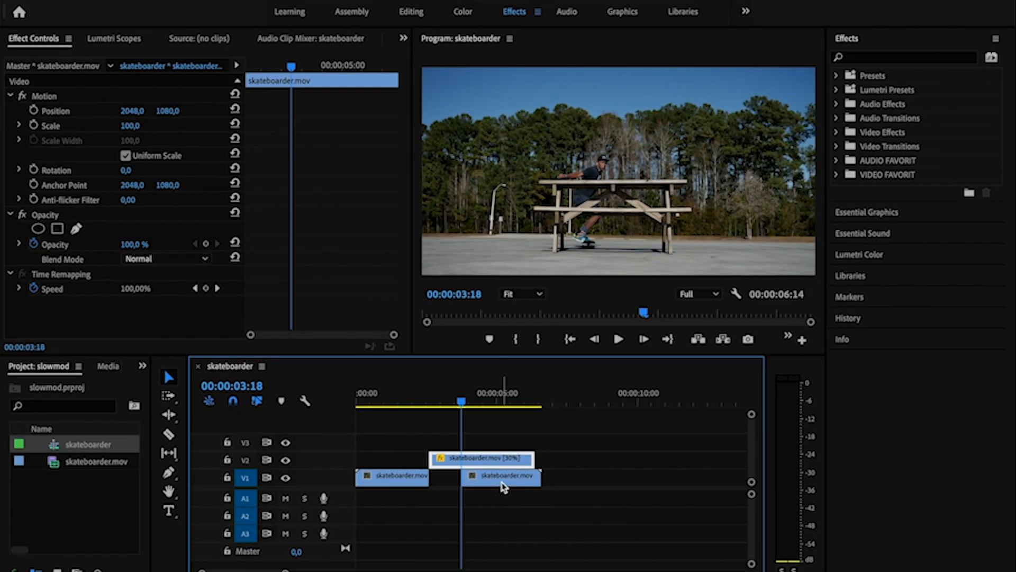
Move the last V1 segment so it starts at the end of the slowed clip, and play back the sequence from the start
click(502, 531)
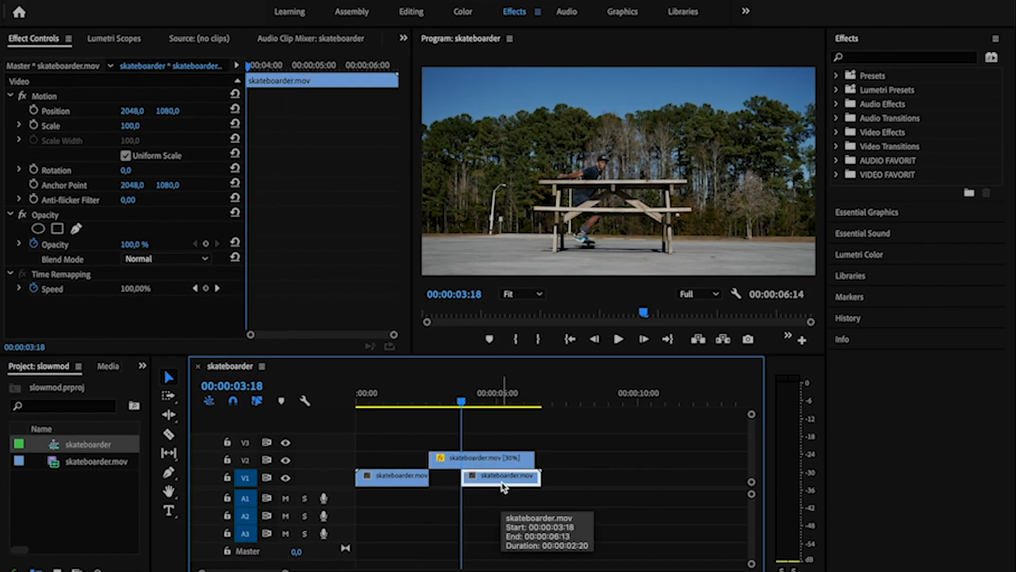
drag(502, 487, 578, 482)
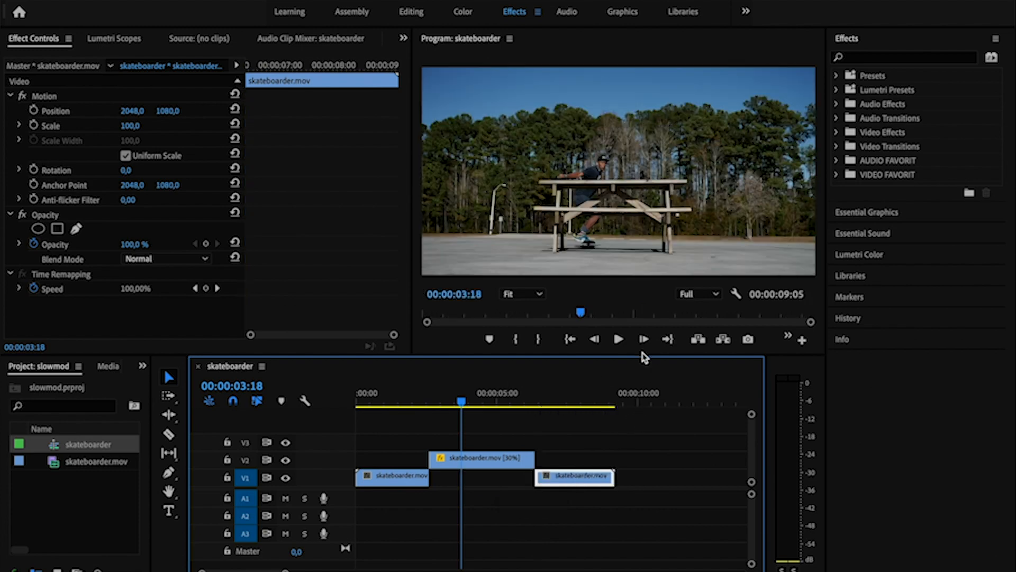
key(Home)
key(space)
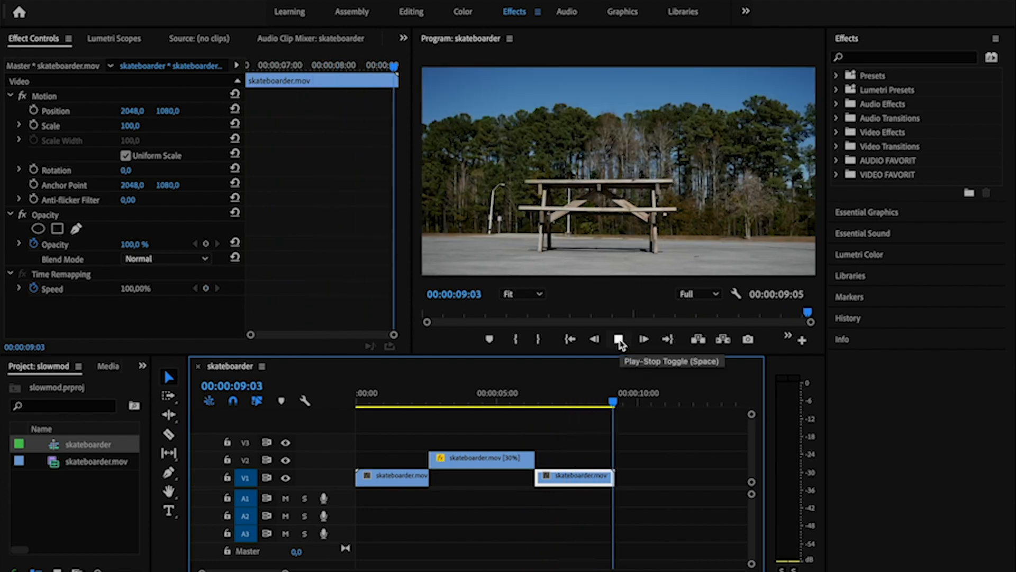
click(619, 340)
click(620, 340)
Change the slowed V2 clip's time interpolation to Frame Blending and render the sequence for playback
click(479, 462)
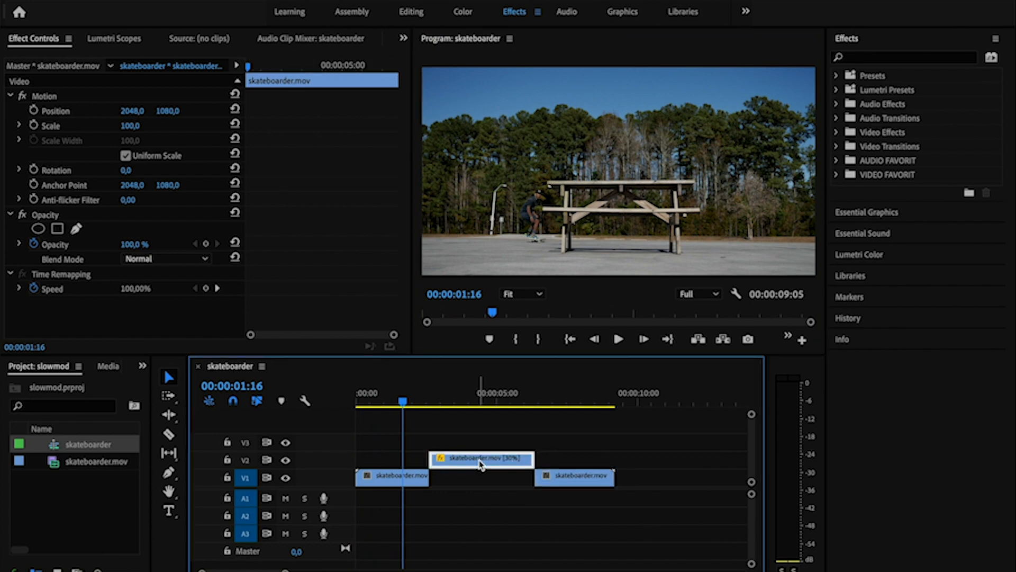
right_click(481, 463)
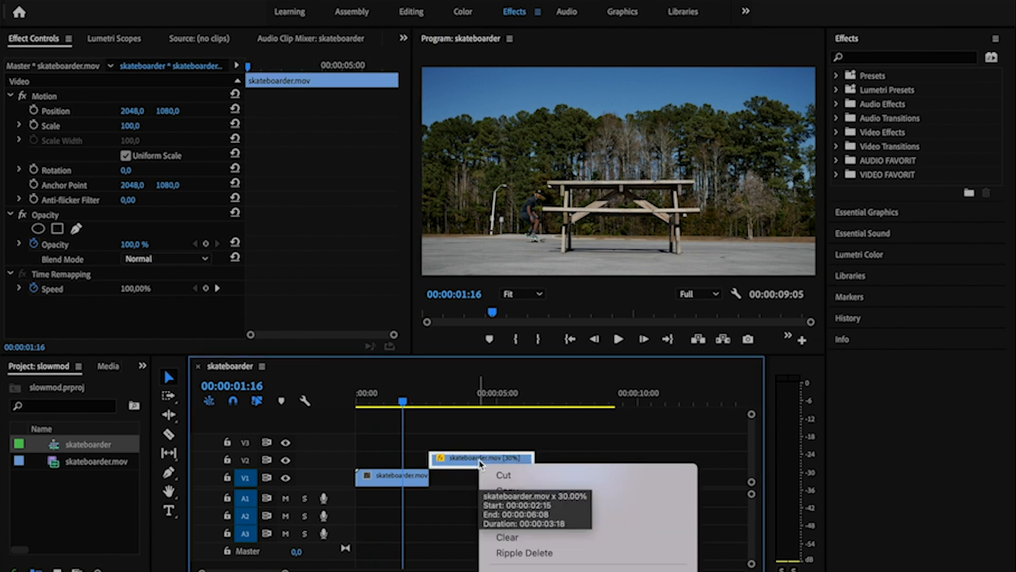
scroll(588, 494, down, 8)
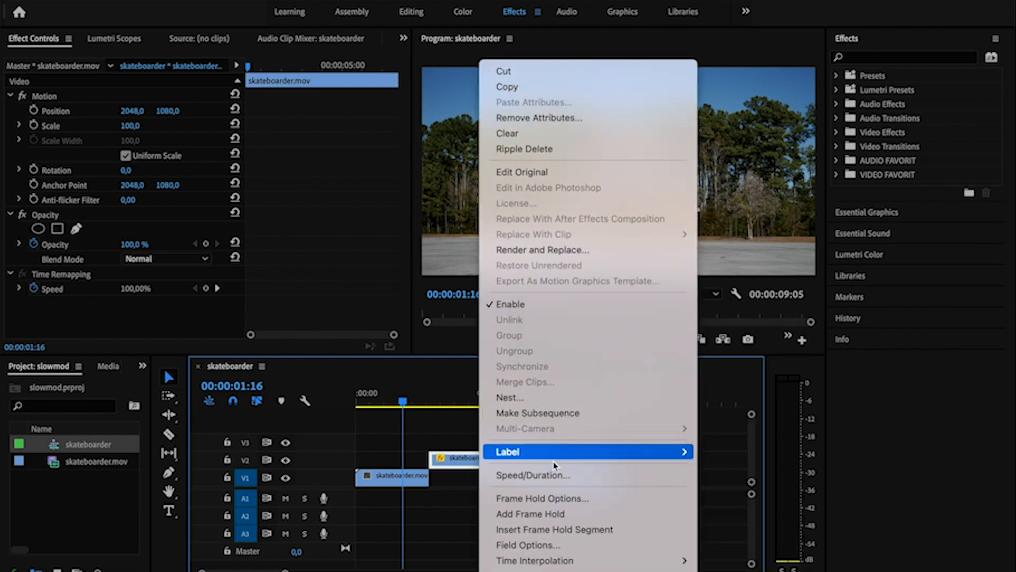
click(556, 474)
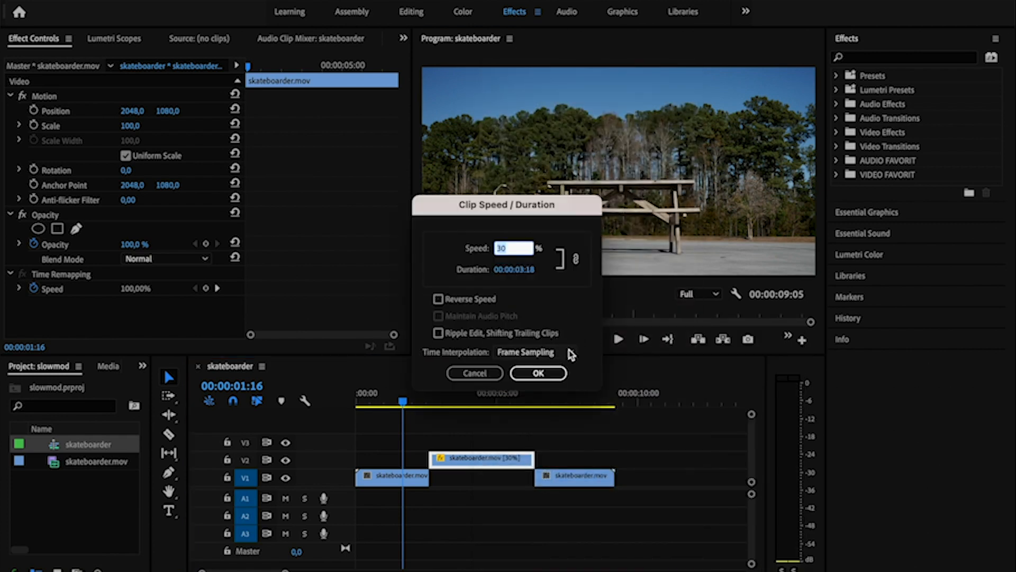
click(573, 356)
click(542, 381)
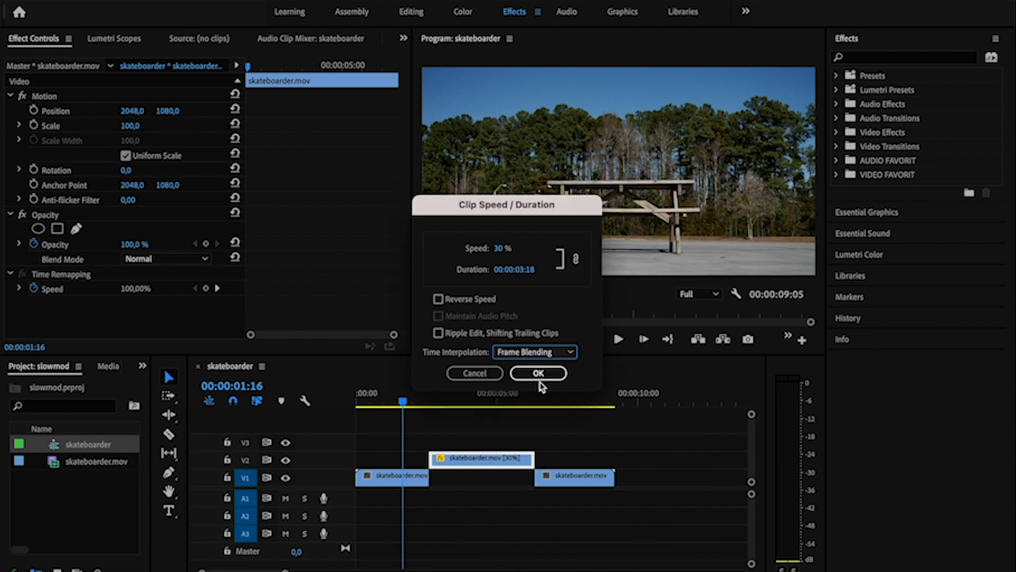
click(539, 379)
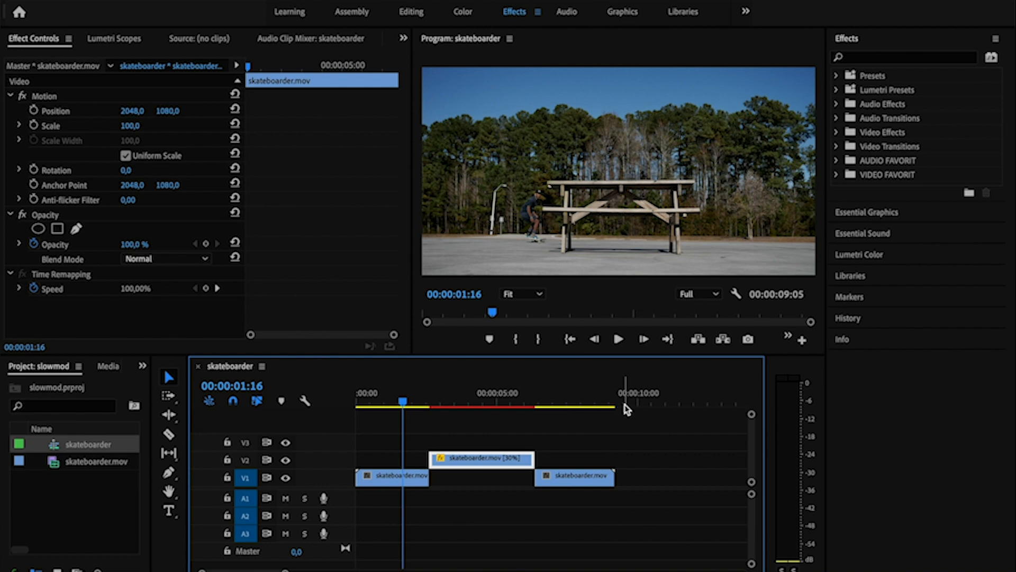
key(Return)
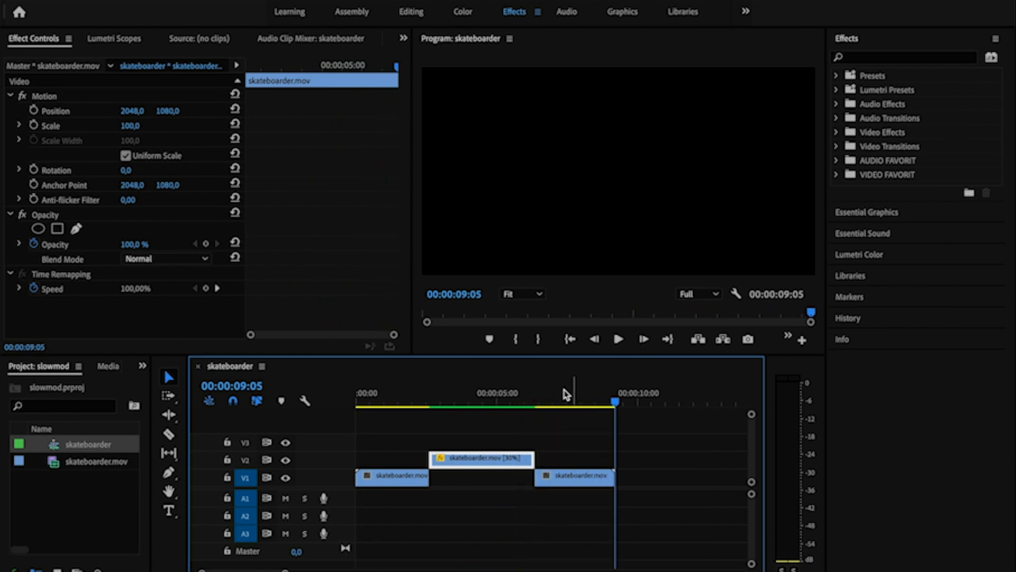
Change the slowed V2 clip's time interpolation to Optical Flow in its speed and duration settings
right_click(484, 468)
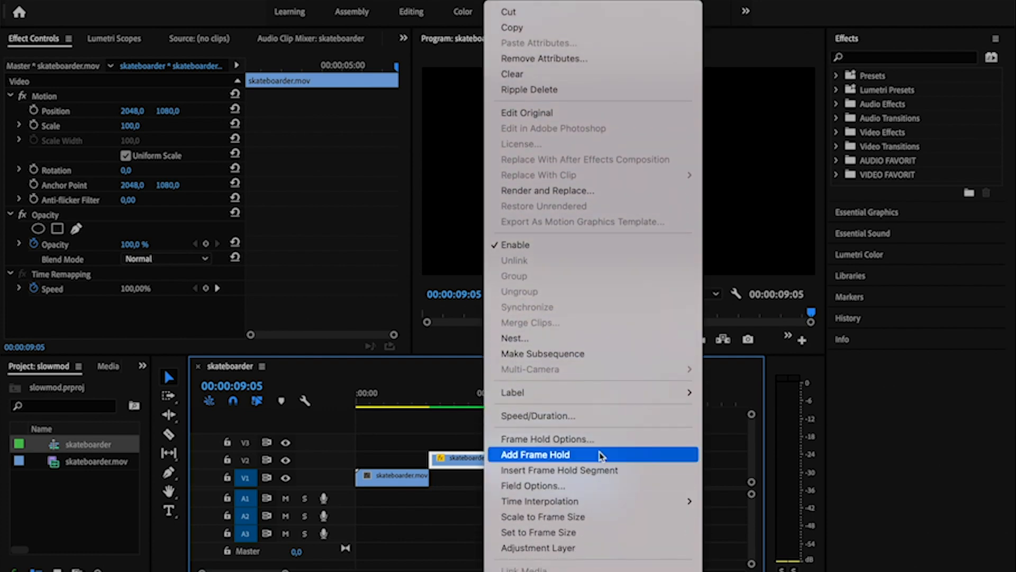
click(613, 417)
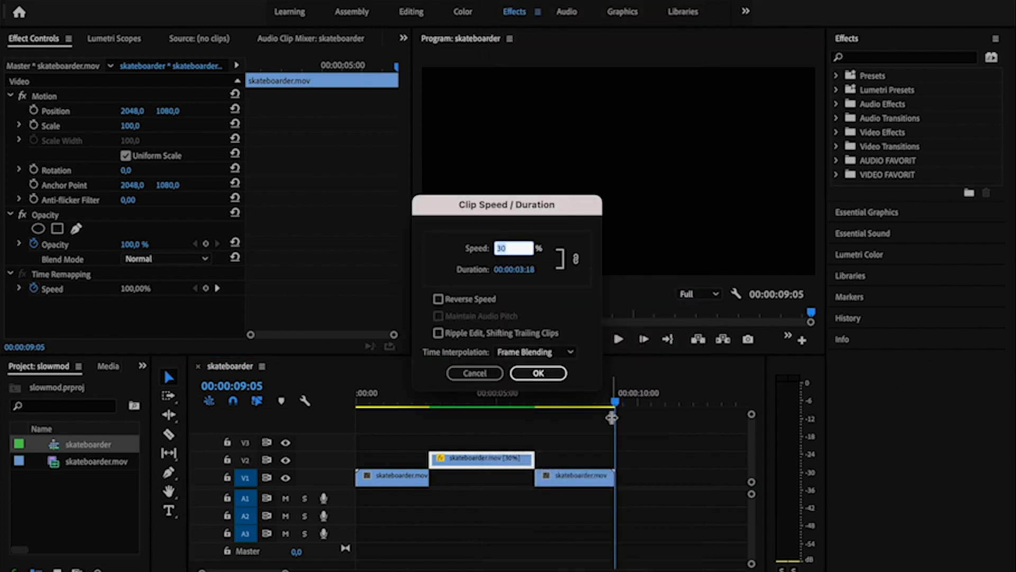
click(572, 353)
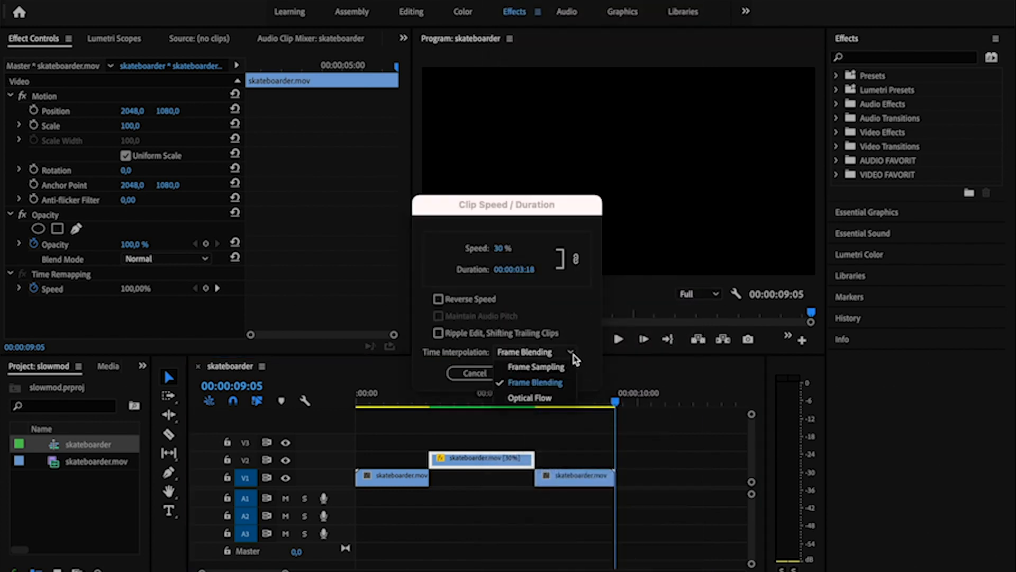
click(530, 398)
click(541, 372)
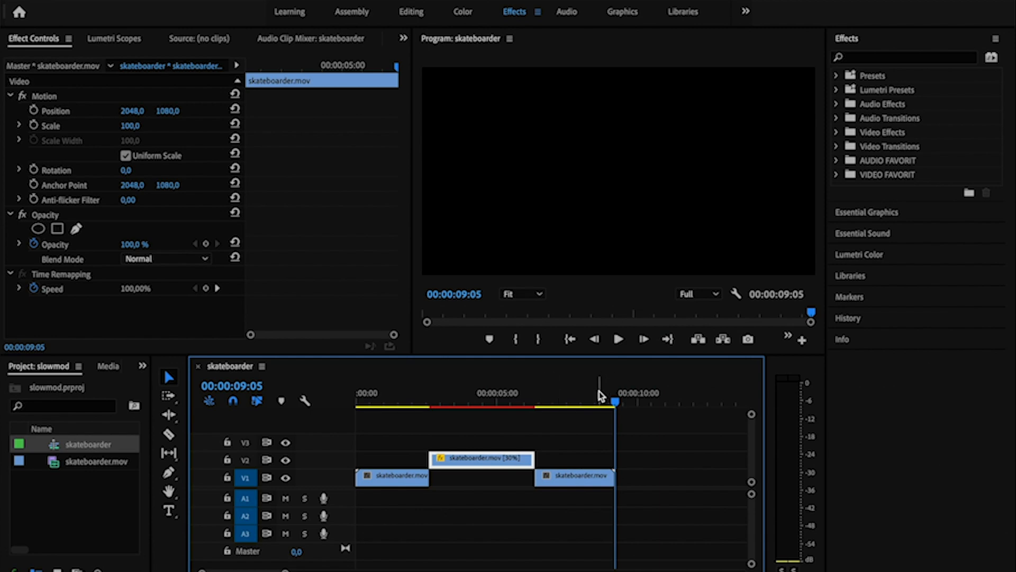
Render the sequence preview for the Optical Flow clip
key(Return)
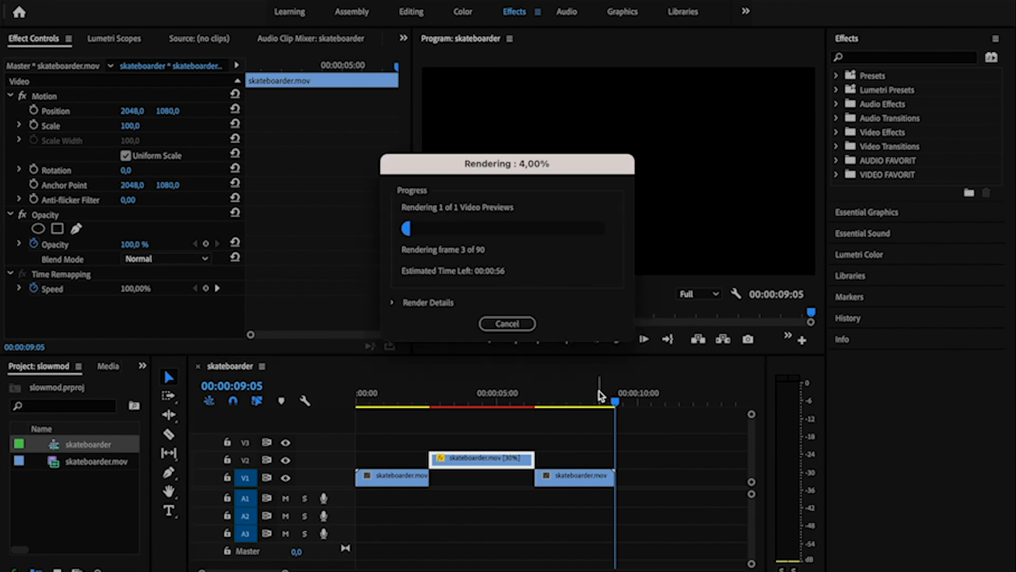
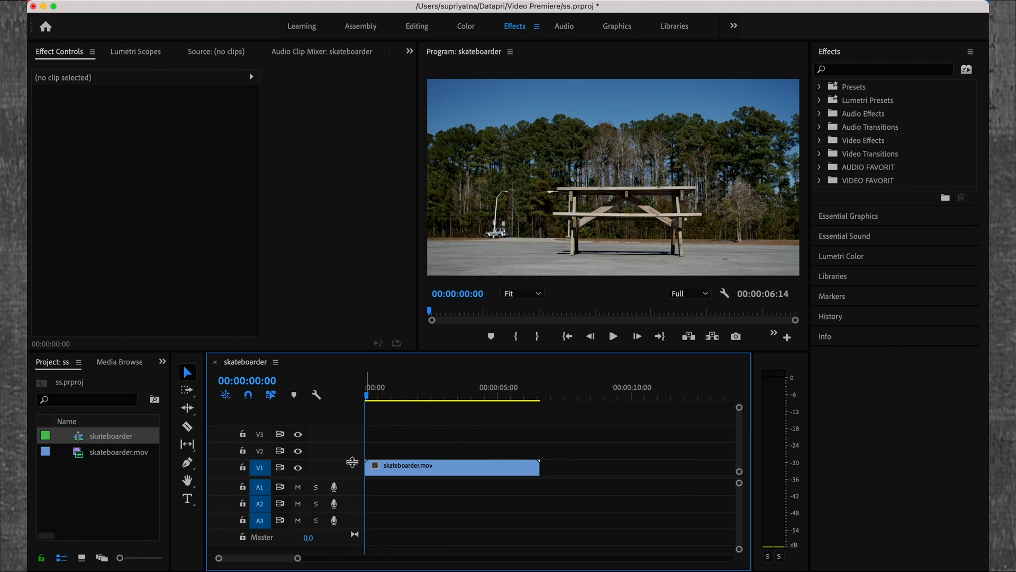
Enlarge the V1 track, display the clip's Time Remapping Speed line and load the clip's effect settings
drag(352, 462, 352, 430)
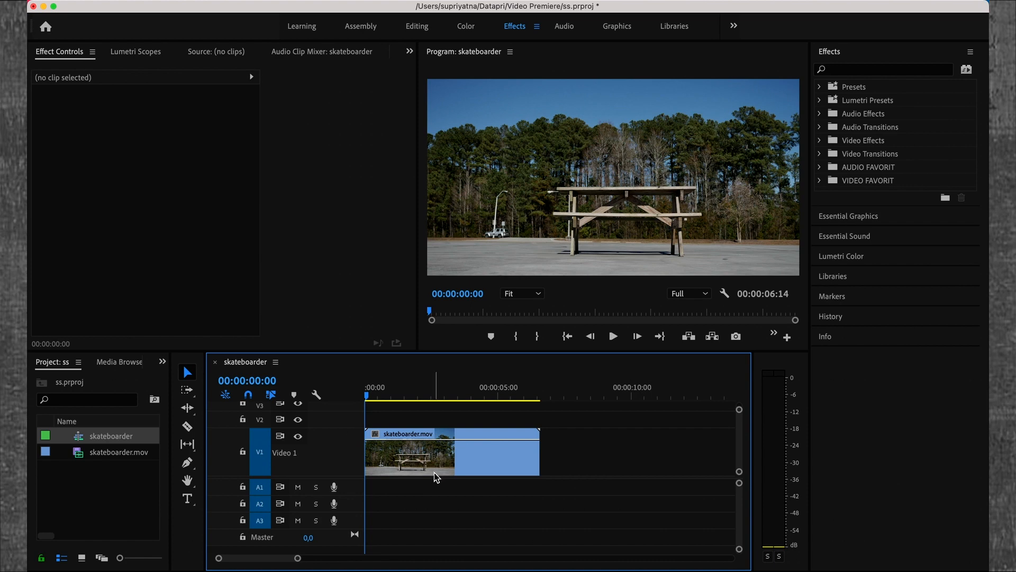
click(376, 434)
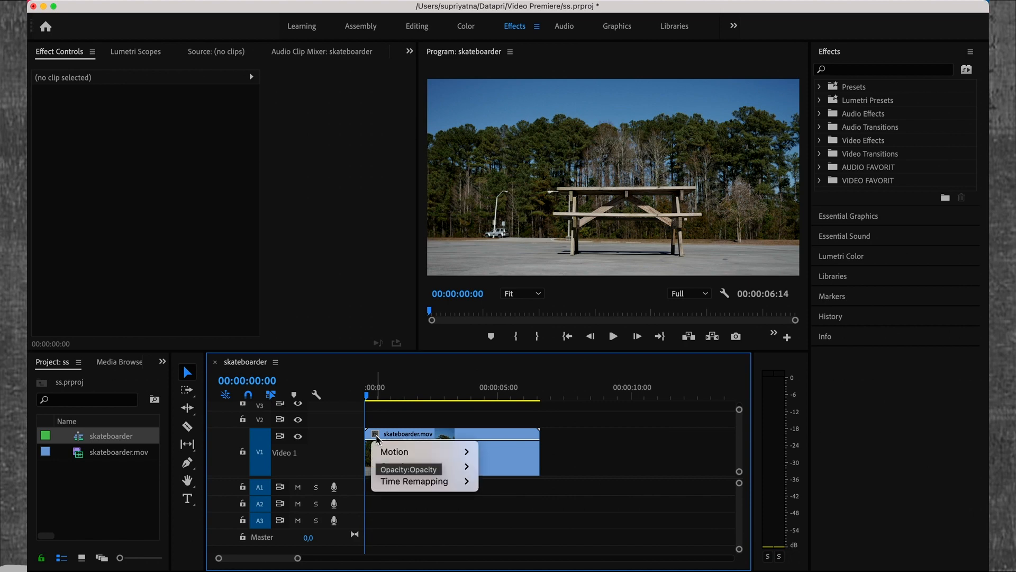
mouse_move(446, 487)
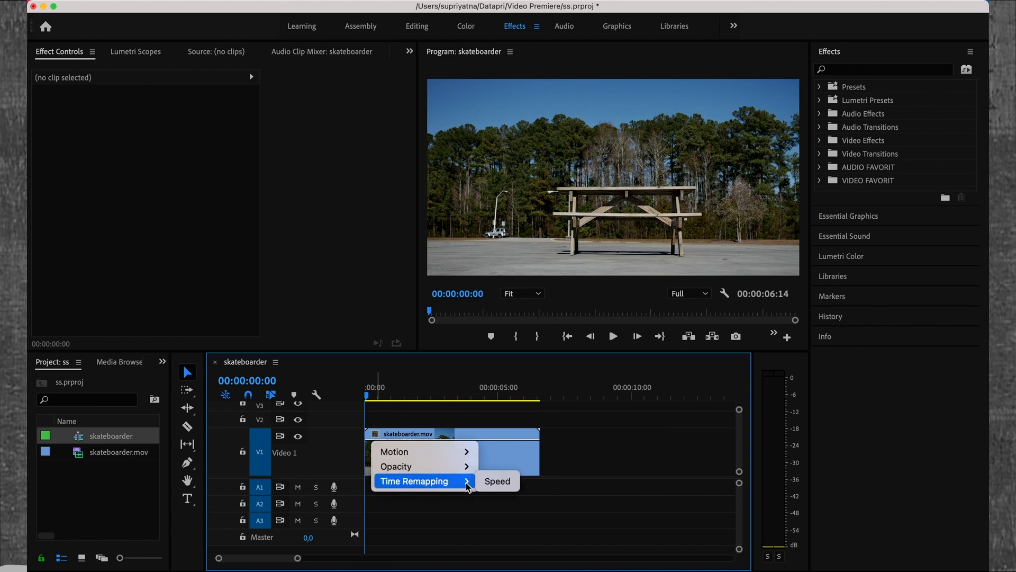
click(501, 483)
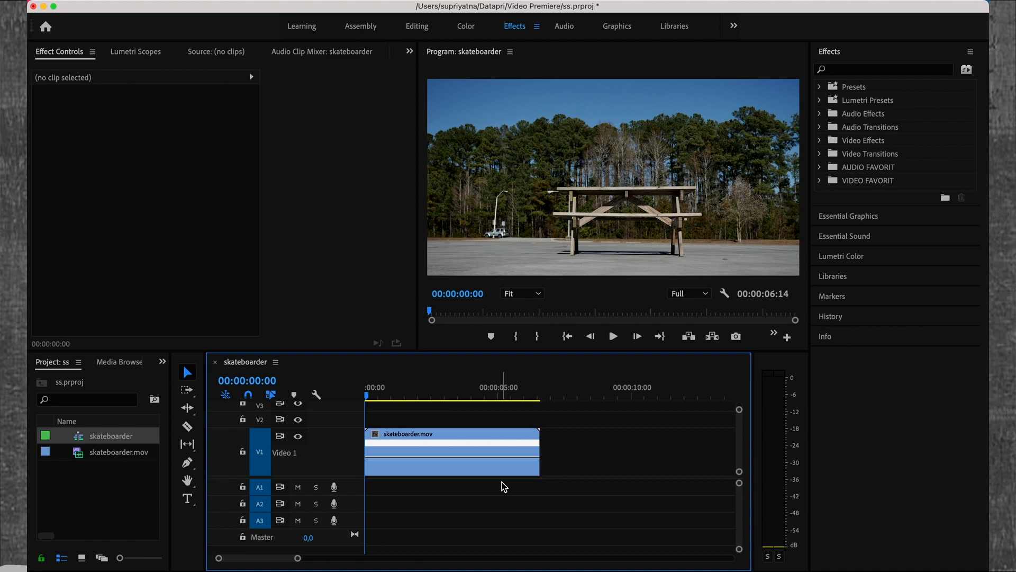
double_click(469, 466)
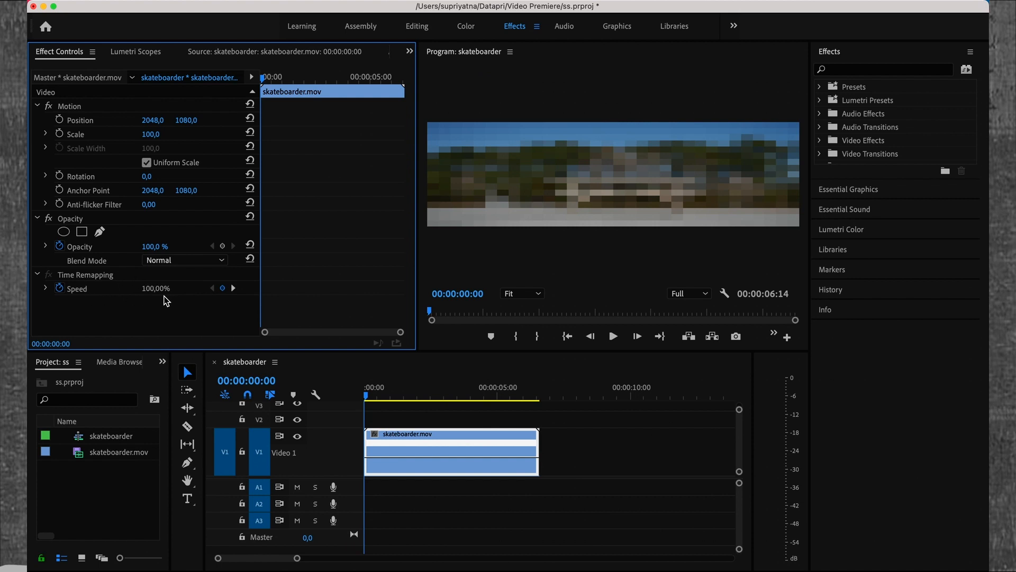
Play the skateboarder clip from 00:00:01:07 to examine where the trick happens
click(398, 397)
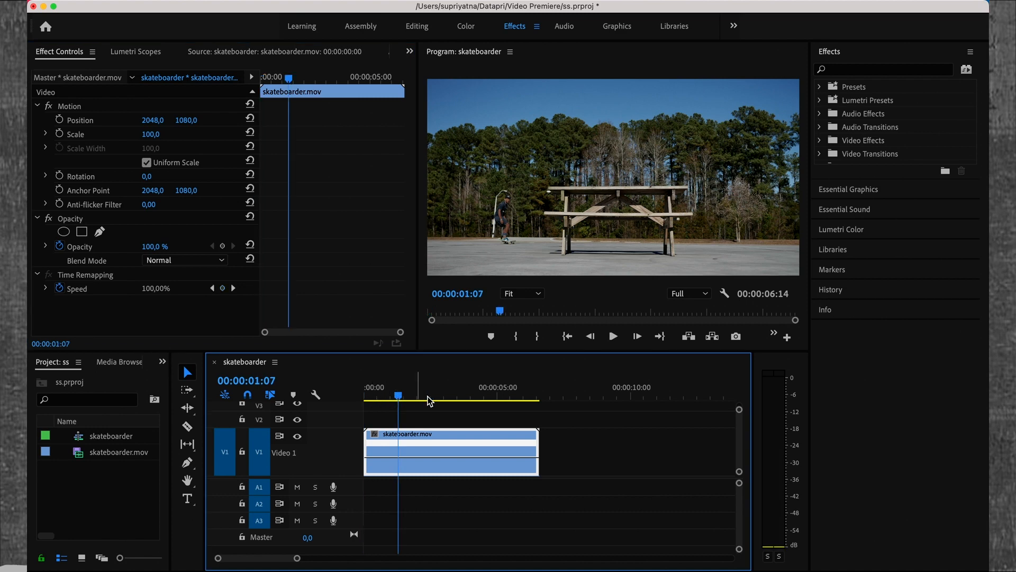
click(614, 337)
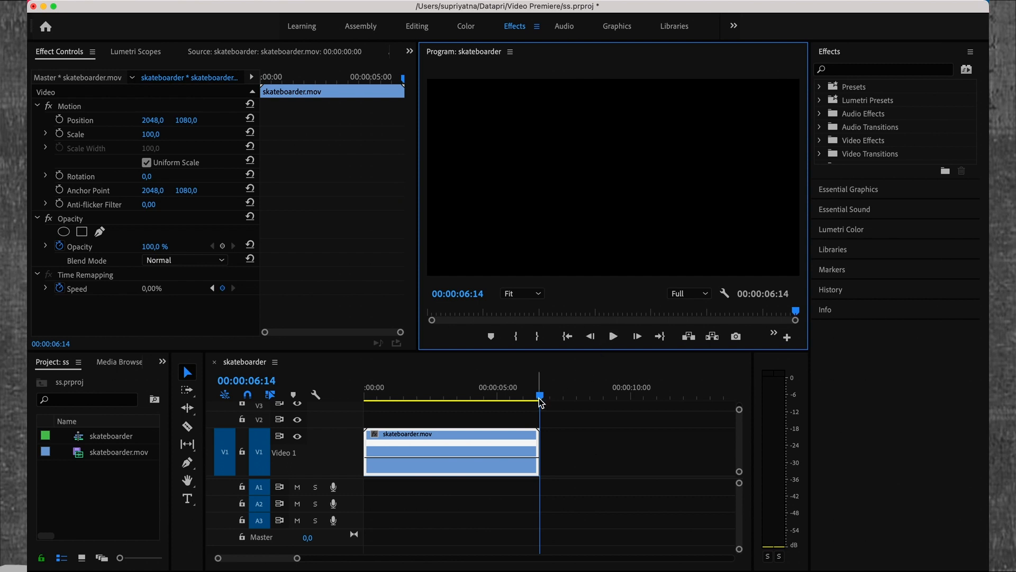
click(614, 339)
Add Time Remapping speed keyframes to the clip at 00:00:02:14 and 00:00:03:19
click(400, 396)
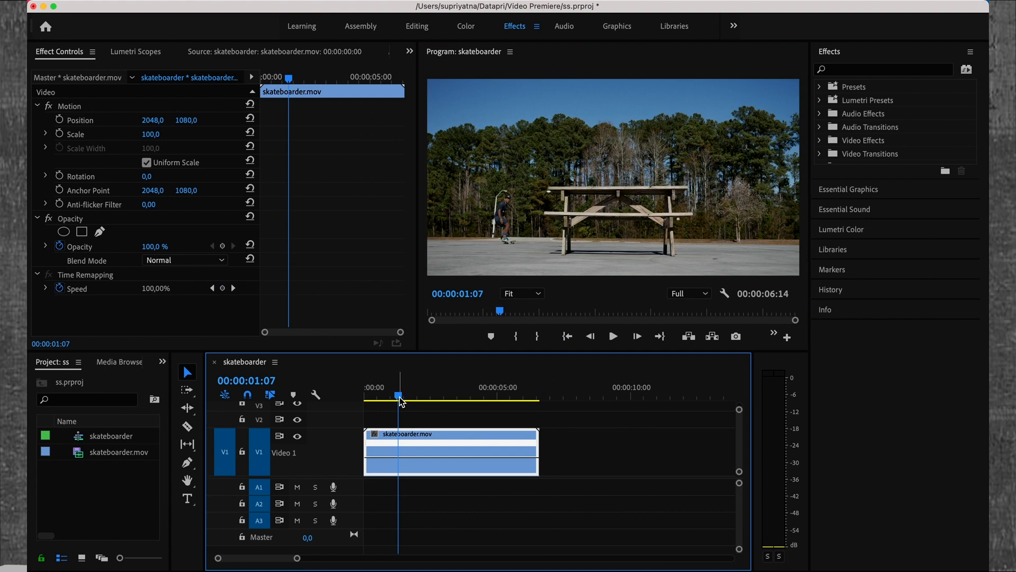
drag(399, 396, 435, 399)
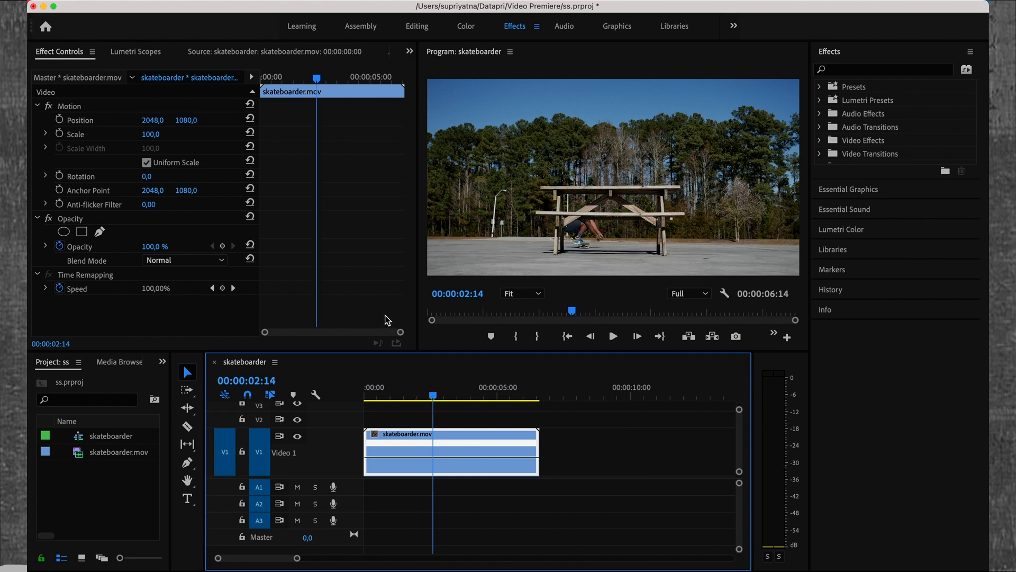
click(222, 289)
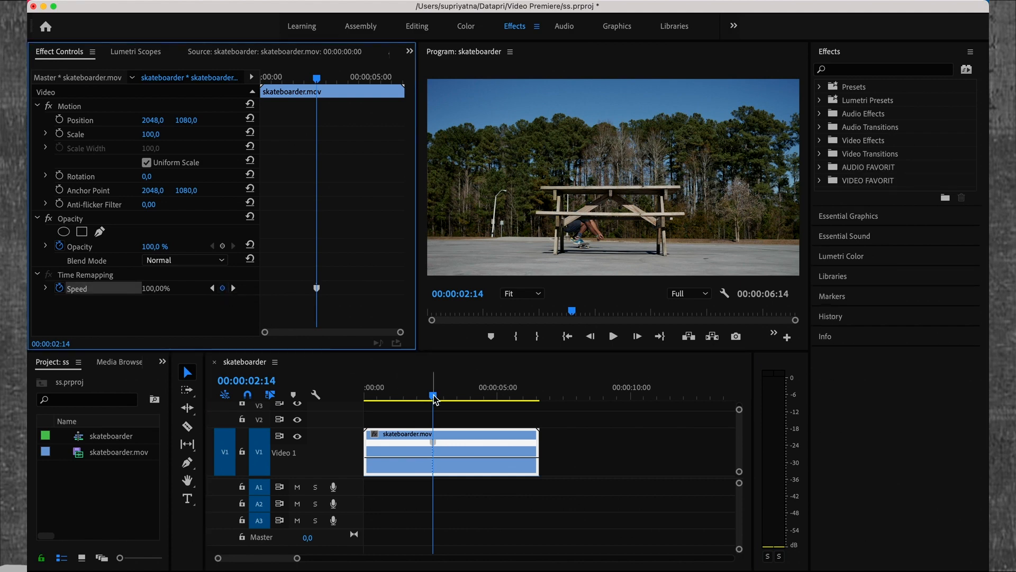
drag(438, 397, 468, 398)
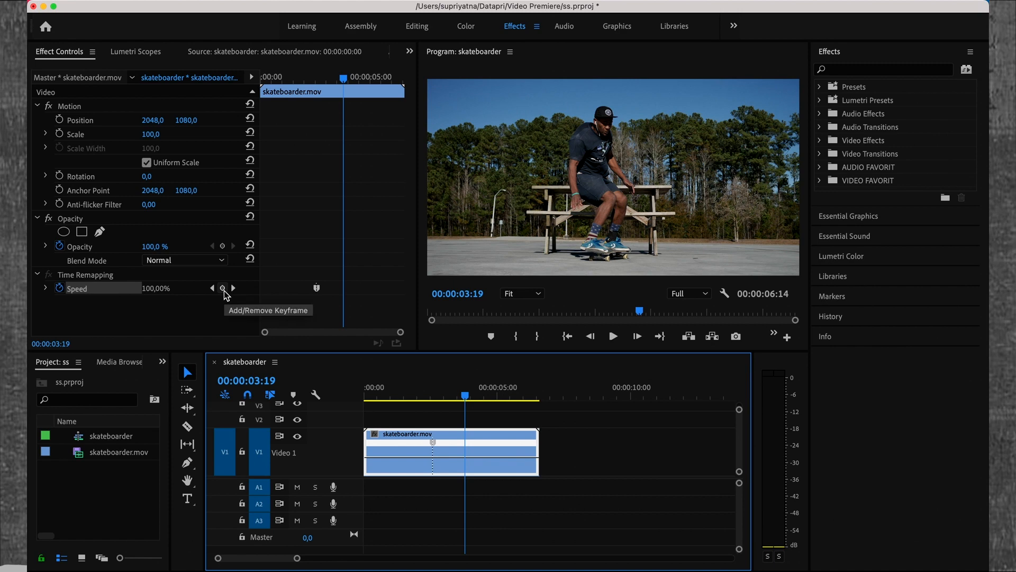
click(222, 288)
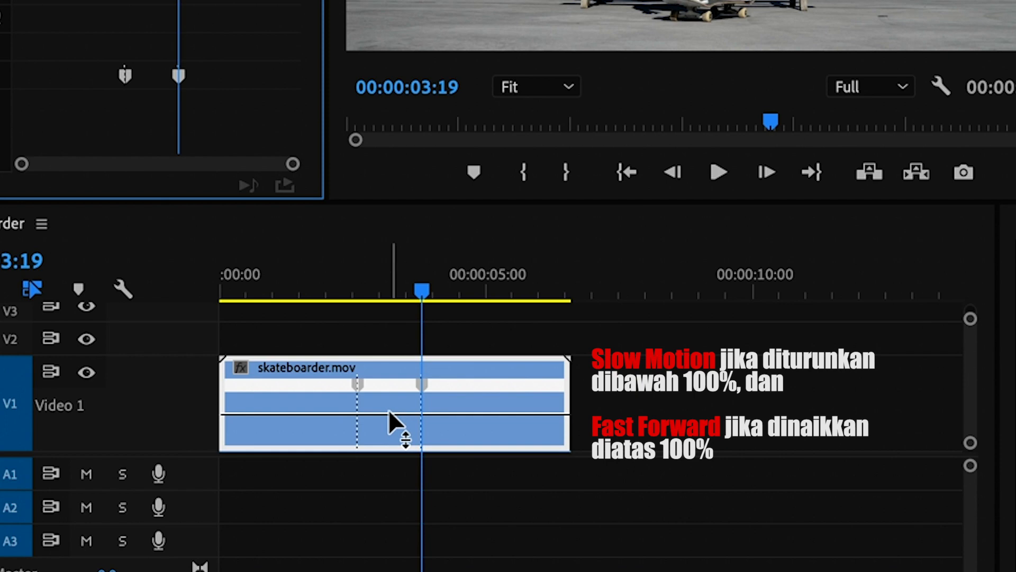
Lower the clip's speed between the two keyframes to 30% and play back the sequence from the start
drag(388, 409, 388, 428)
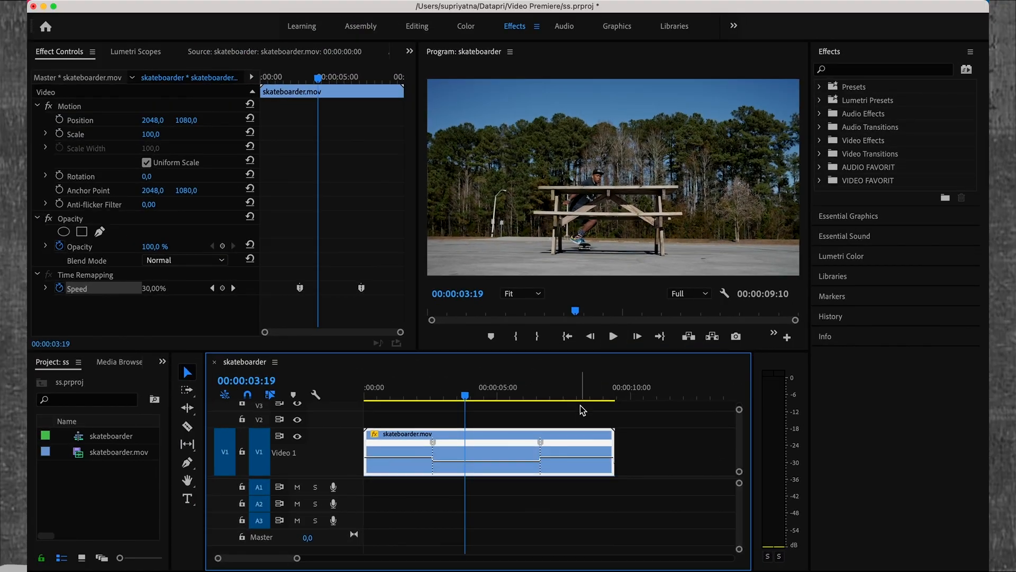
key(Home)
key(space)
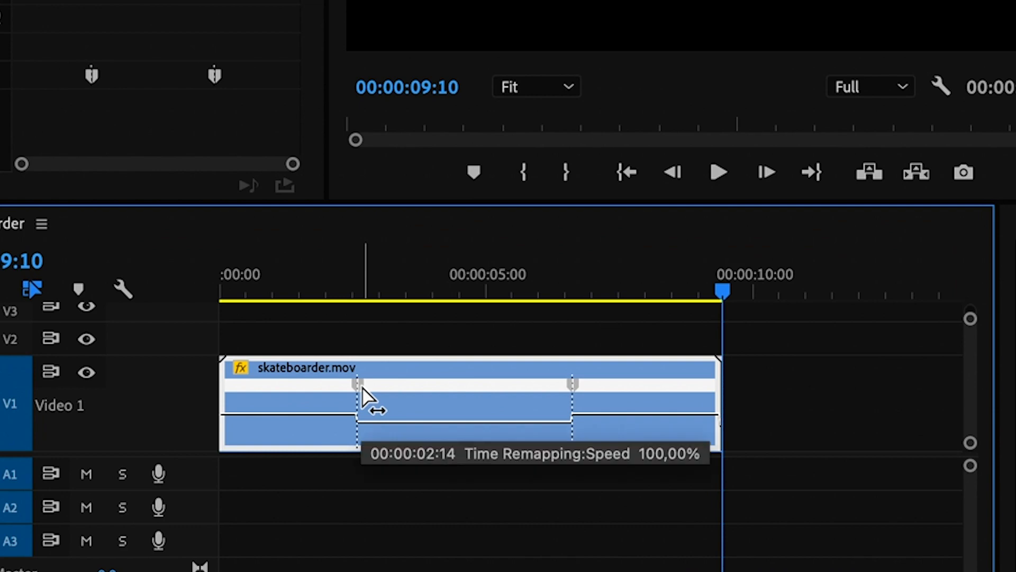
Split both speed keyframes inward to create gradual ramps into and out of the slow section, and play back the result
drag(363, 394, 382, 397)
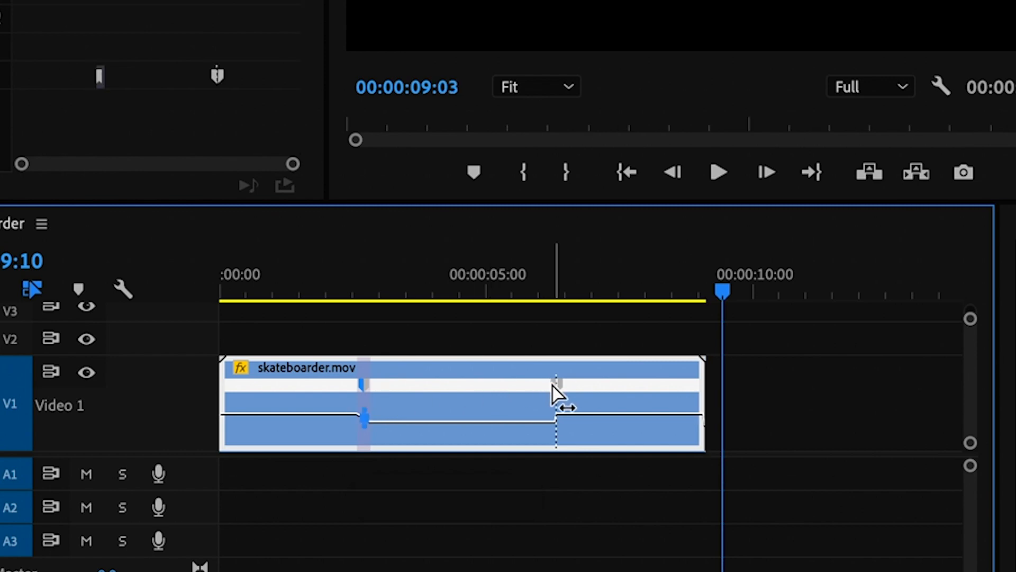
drag(553, 393, 530, 390)
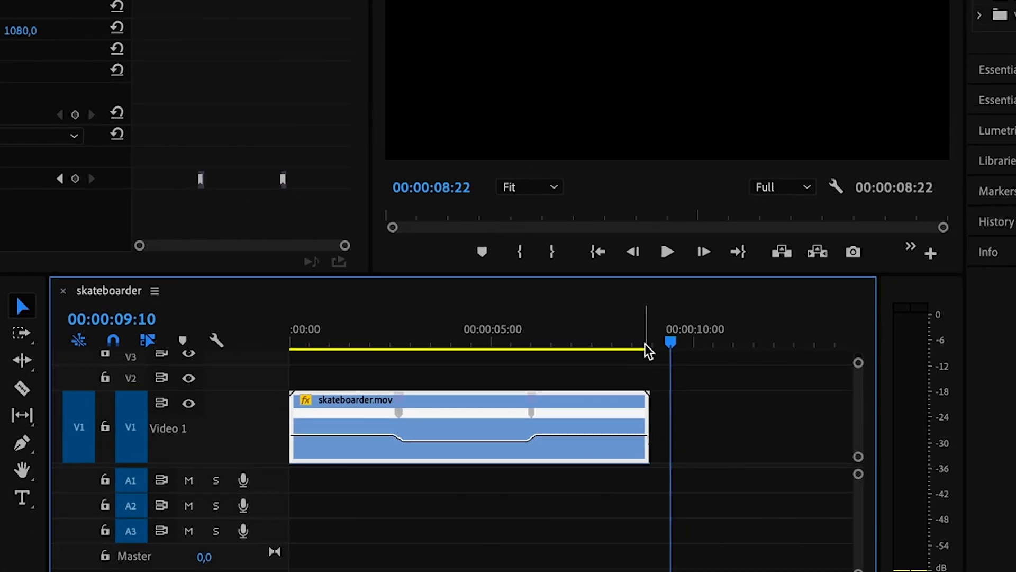
key(space)
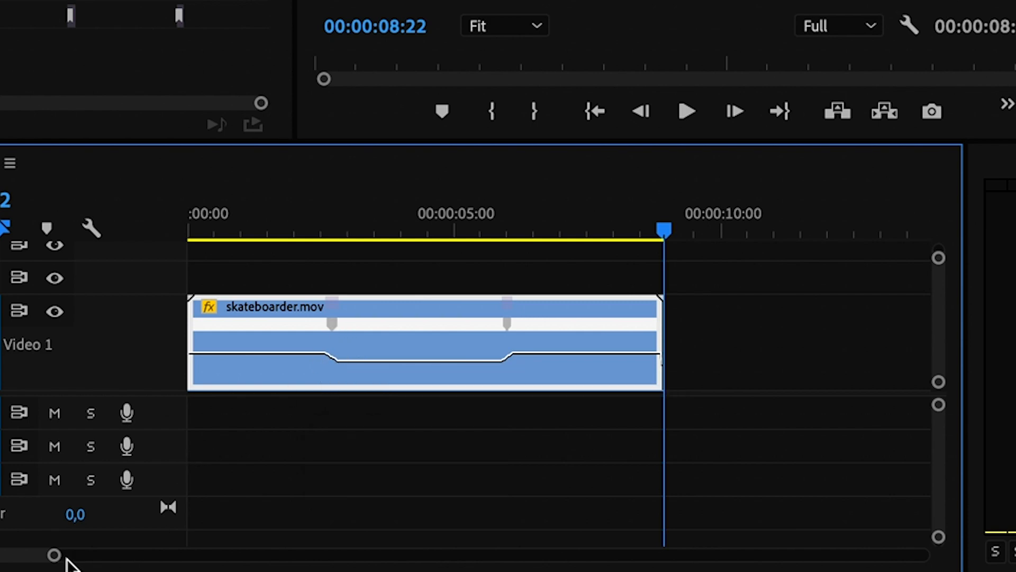
Smooth both speed ramps into eased curves with their curve handles
drag(54, 555, 0, 555)
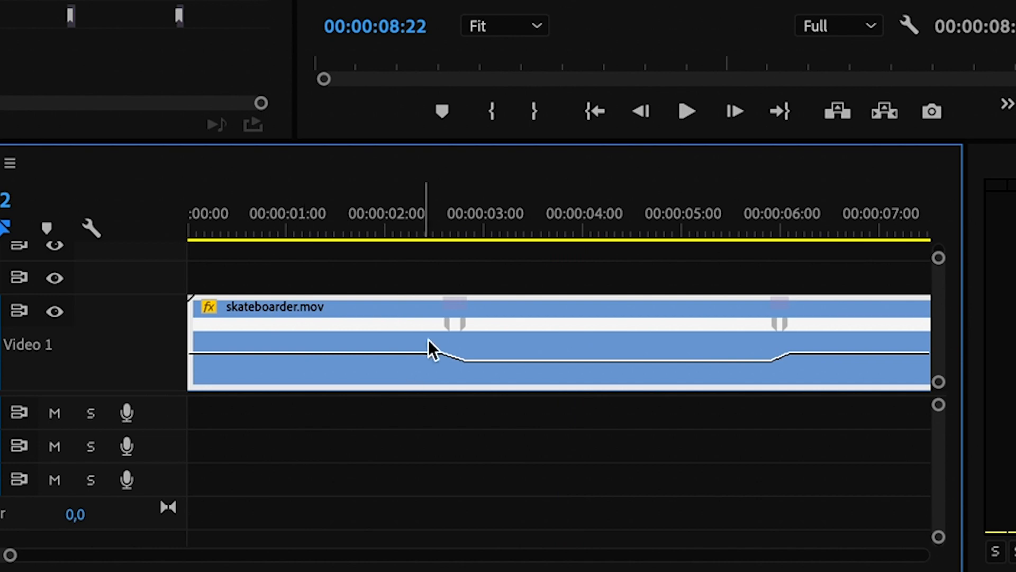
click(456, 323)
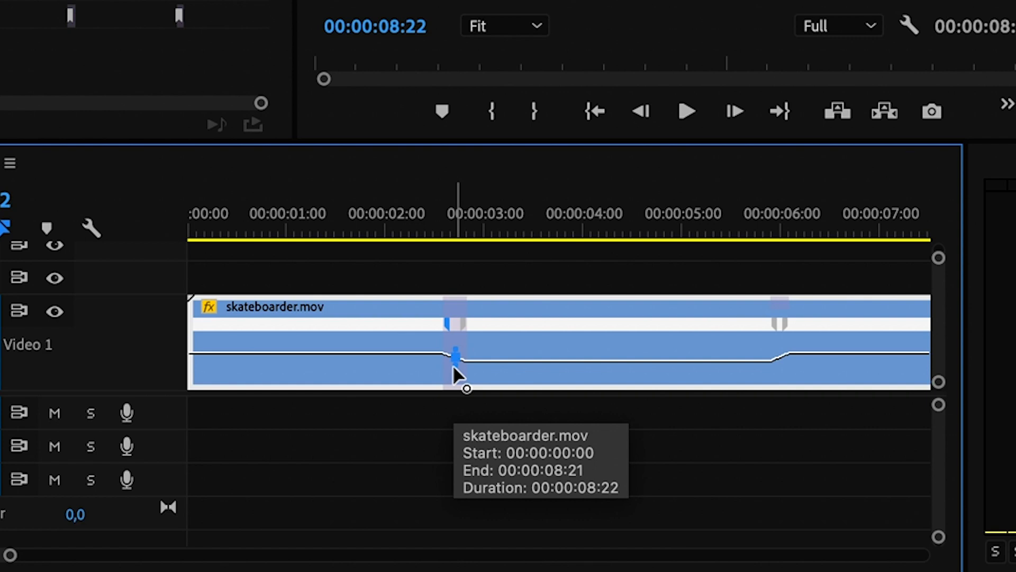
click(459, 208)
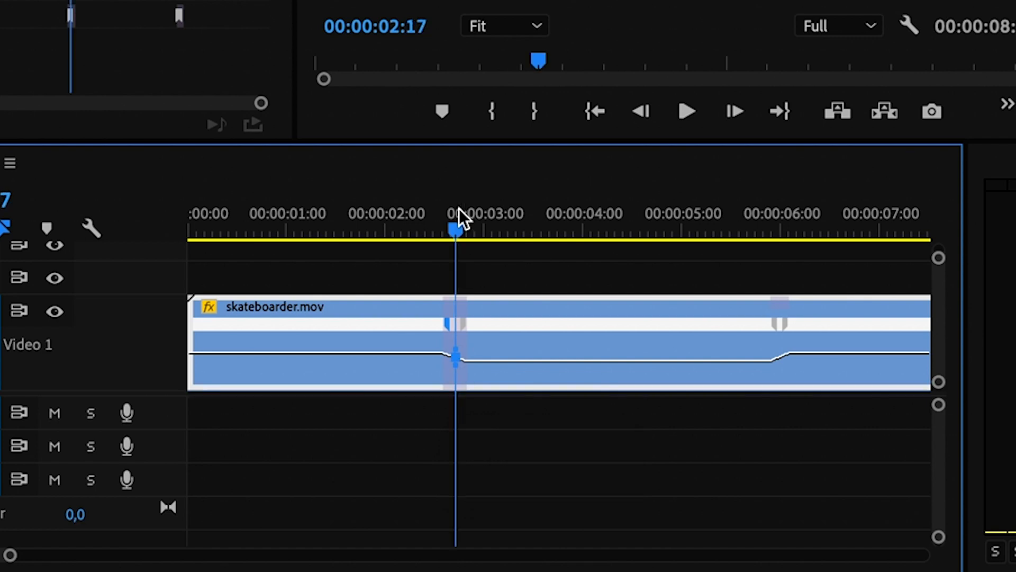
click(559, 220)
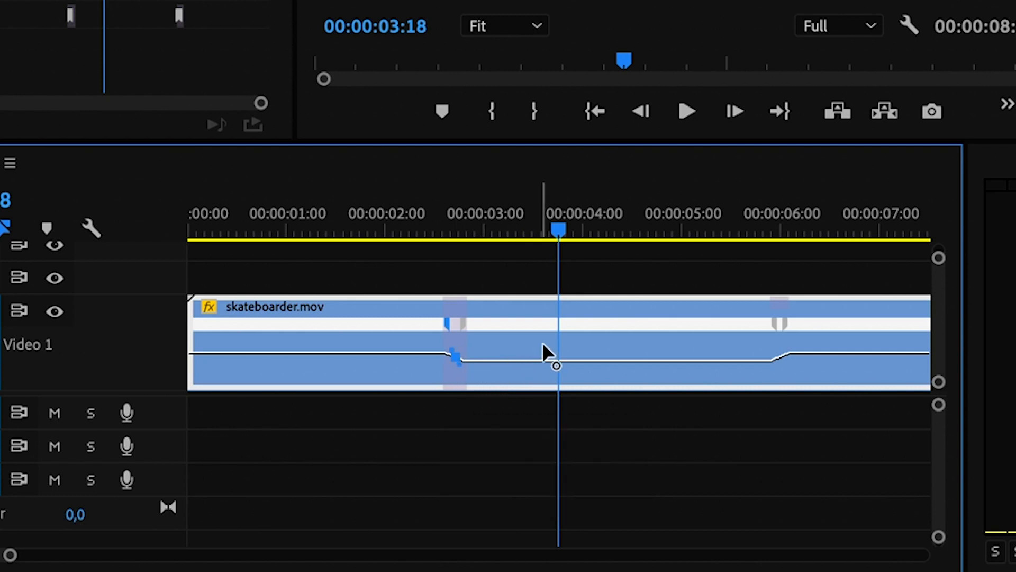
click(482, 399)
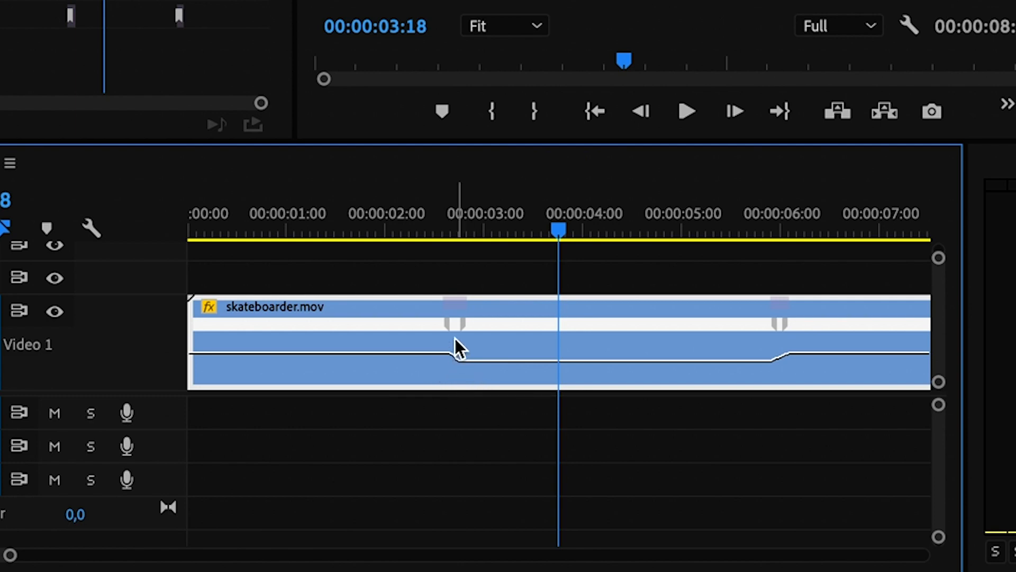
click(459, 357)
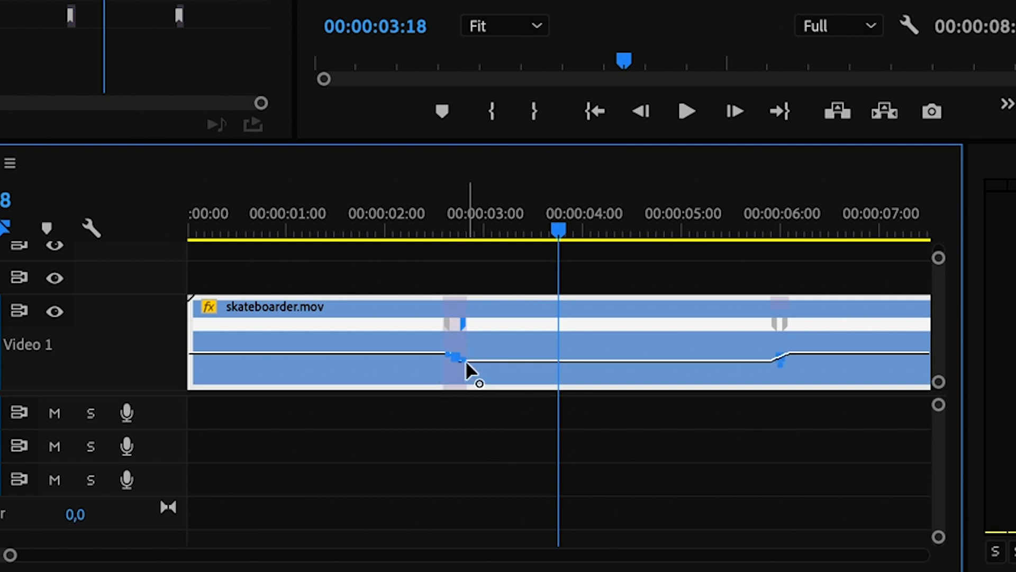
click(611, 342)
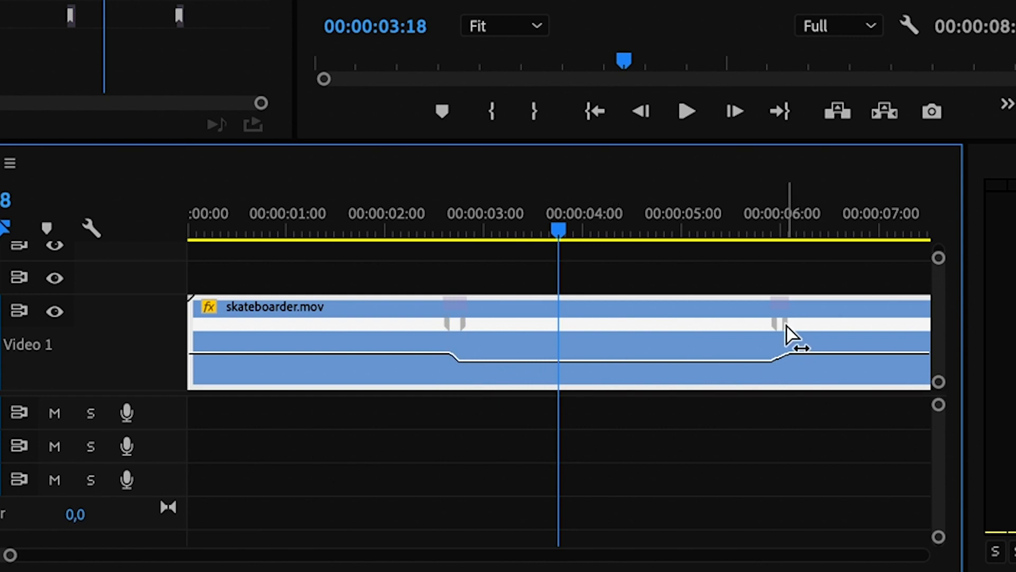
click(781, 356)
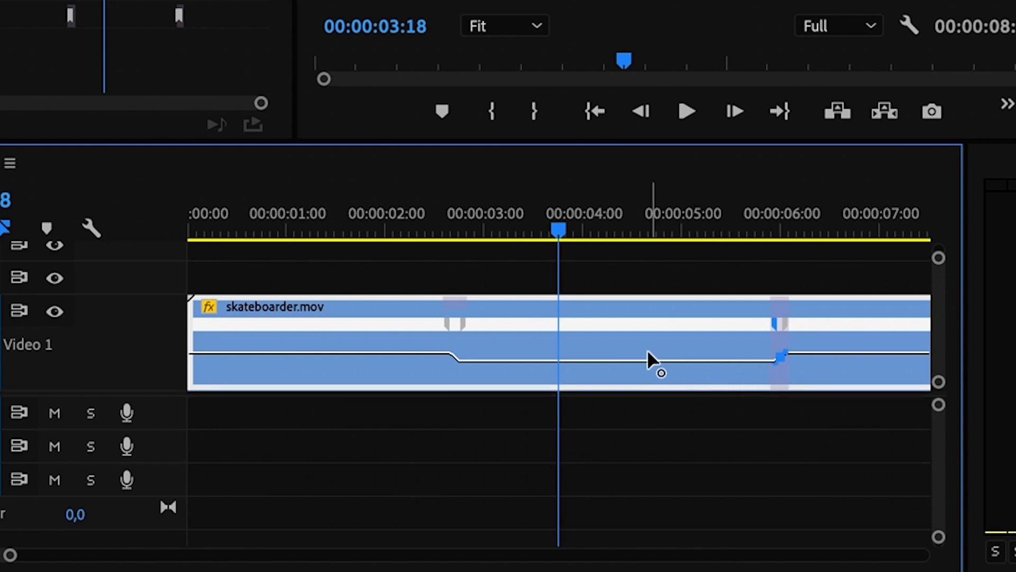
click(678, 371)
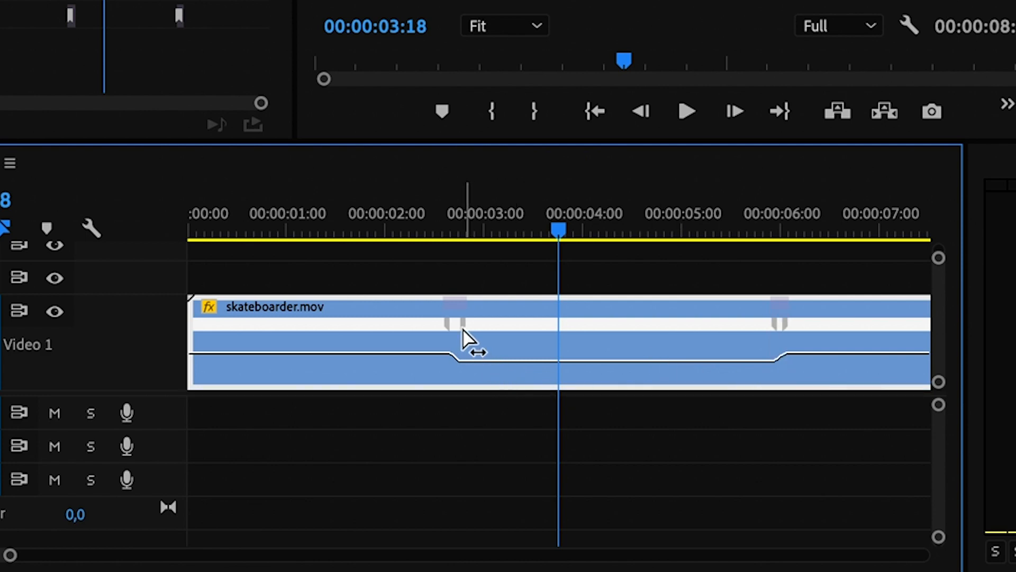
Extend the end of the first speed ramp to 00:00:03:00
click(427, 220)
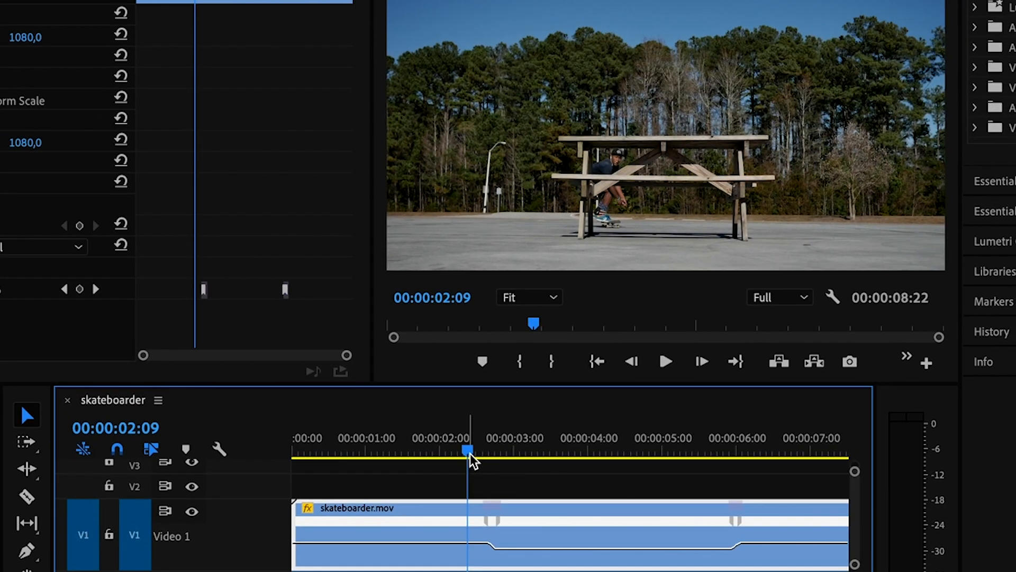
drag(460, 411, 480, 411)
drag(488, 456, 514, 458)
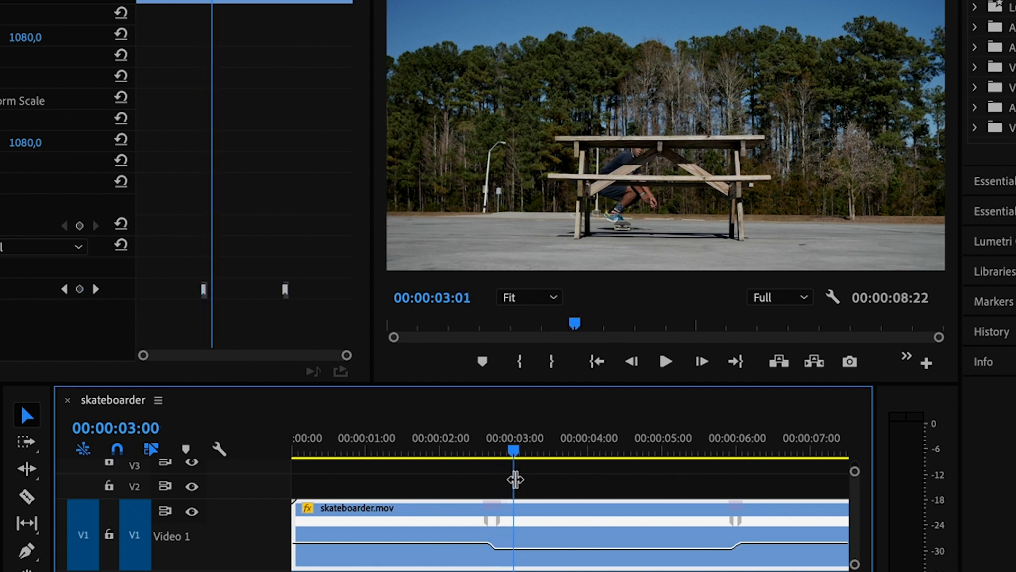
drag(503, 527, 521, 535)
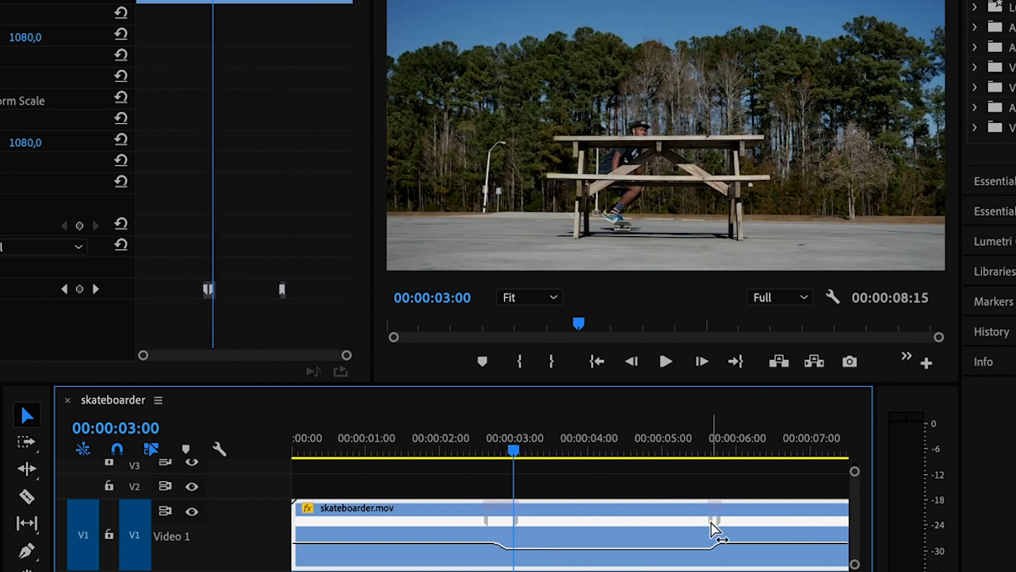
Widen the second speed ramp slightly by moving its first keyframe half earlier, and play back the sequence from the start
click(708, 522)
drag(708, 526, 706, 526)
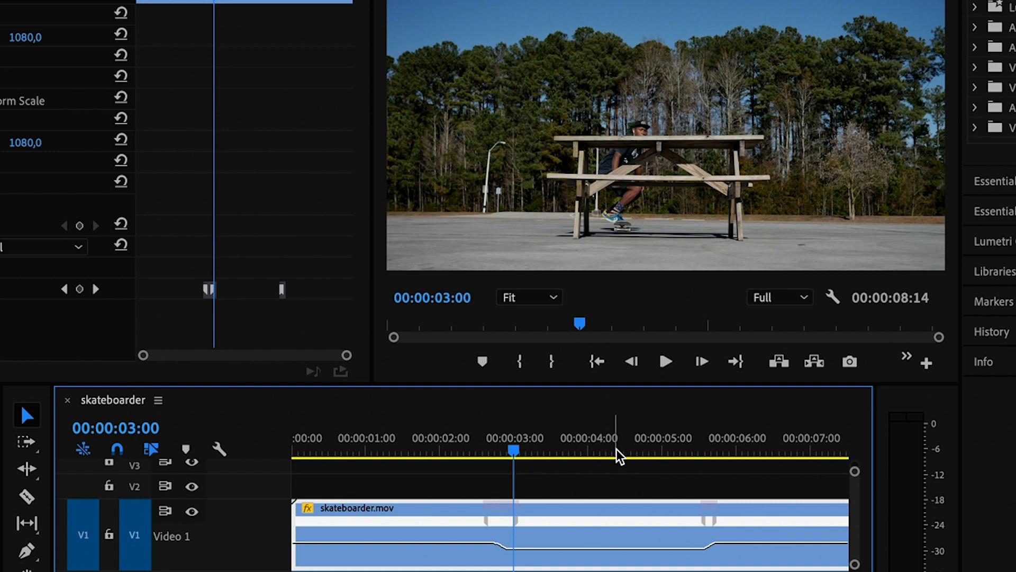
key(Home)
key(space)
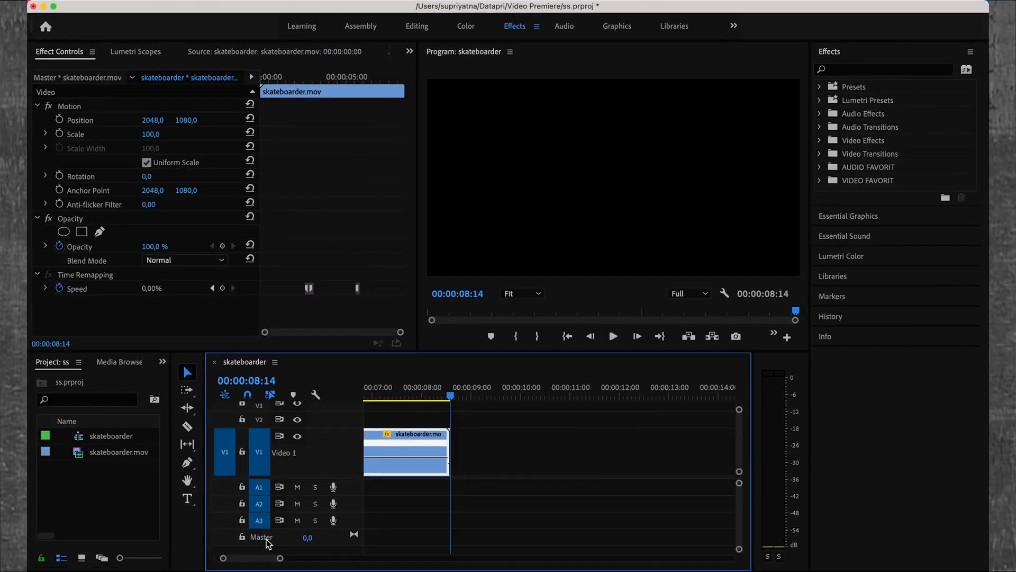
Bring up the time interpolation options for the speed-remapped clip
drag(260, 564, 234, 563)
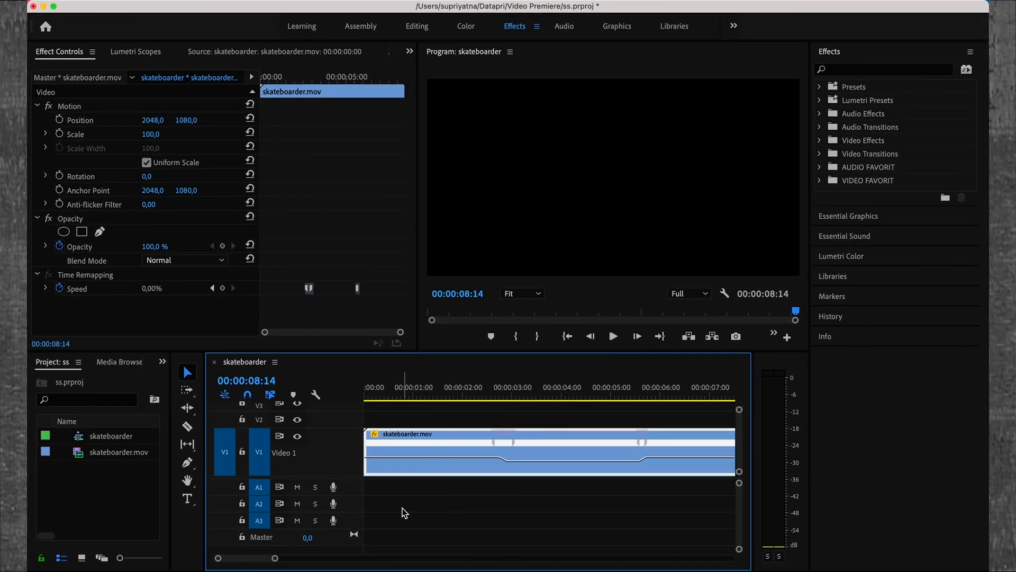
right_click(587, 441)
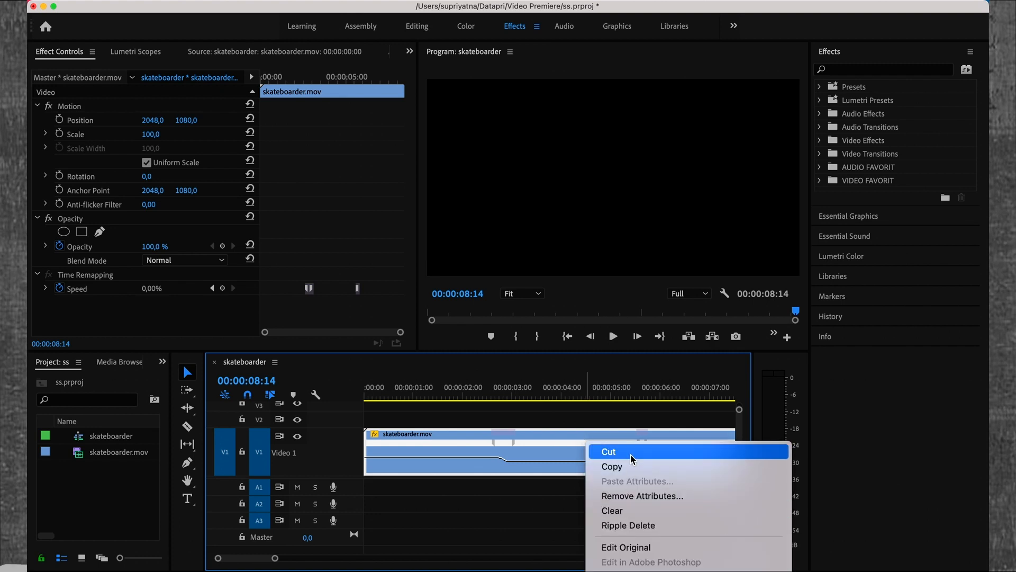
mouse_move(635, 570)
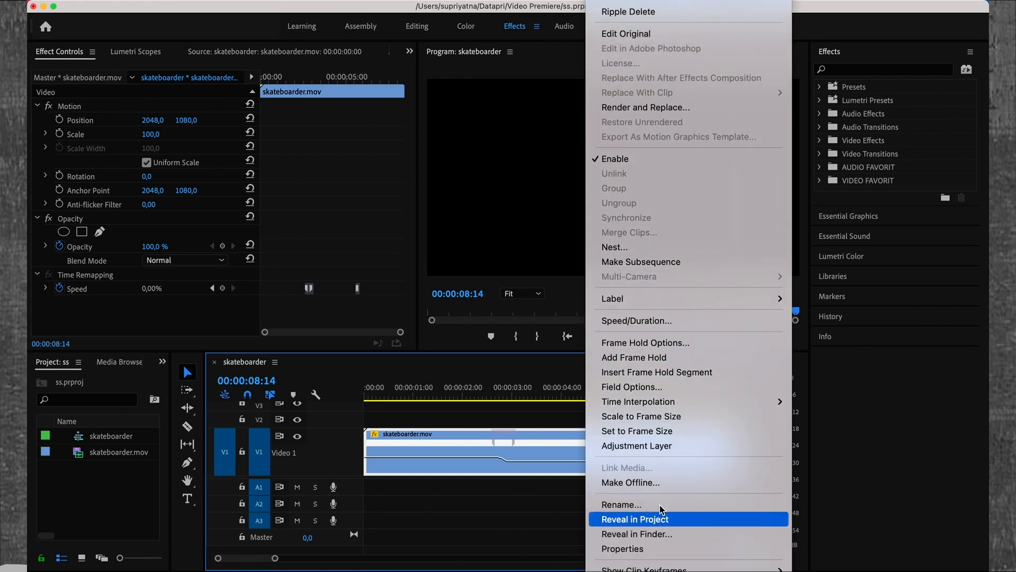
mouse_move(688, 404)
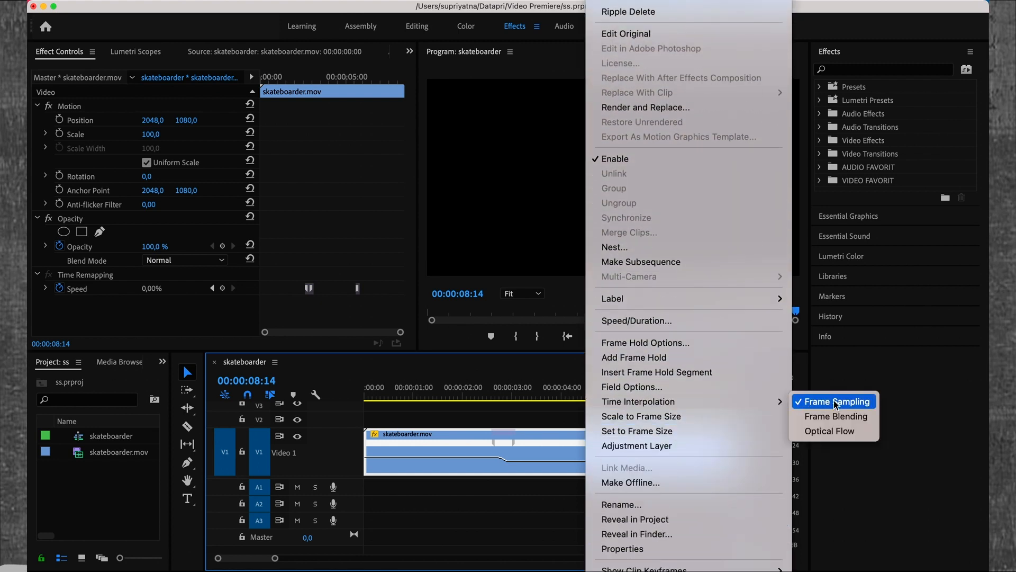